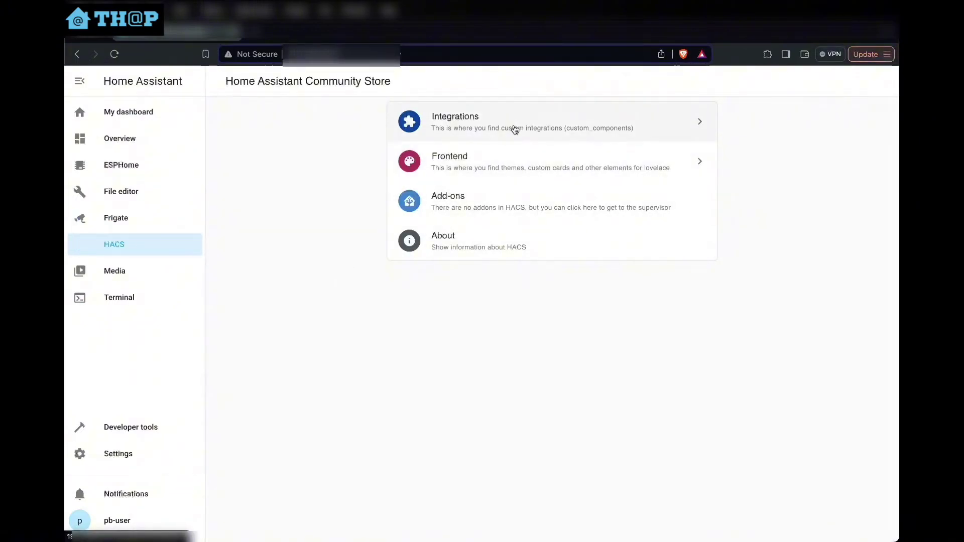
Find 'frigate' in HACS repositories and download the Frigate Hass Integration v5.2.0
left_click(515, 130)
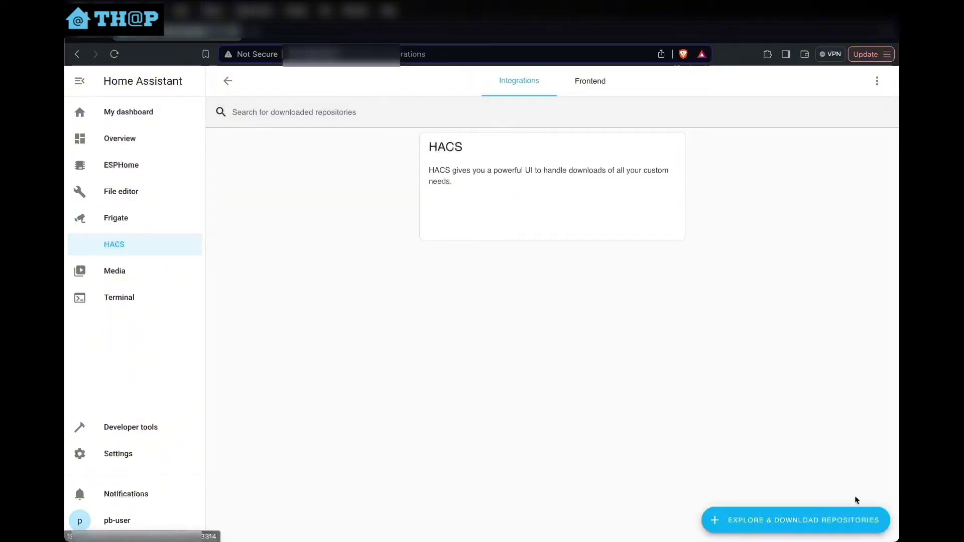
left_click(803, 522)
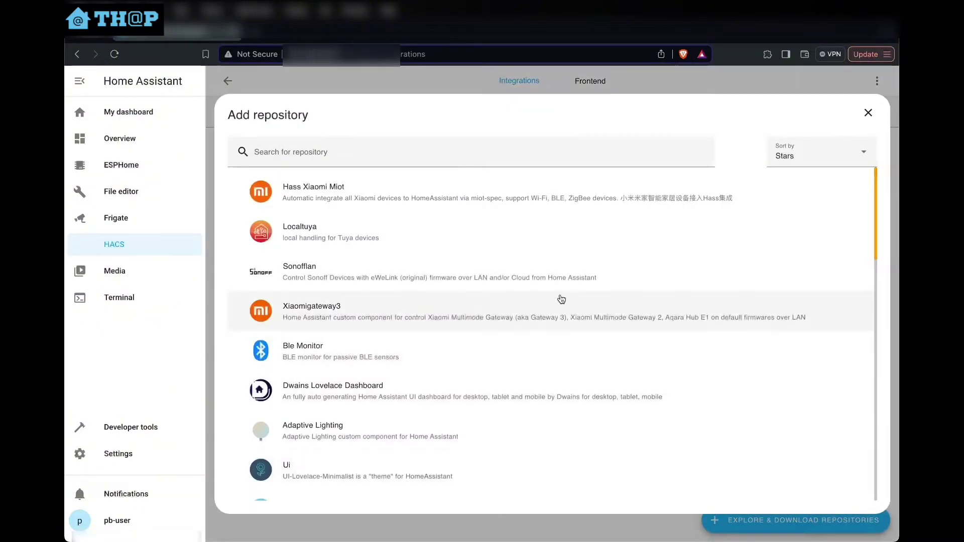
left_click(492, 149)
type("frigate")
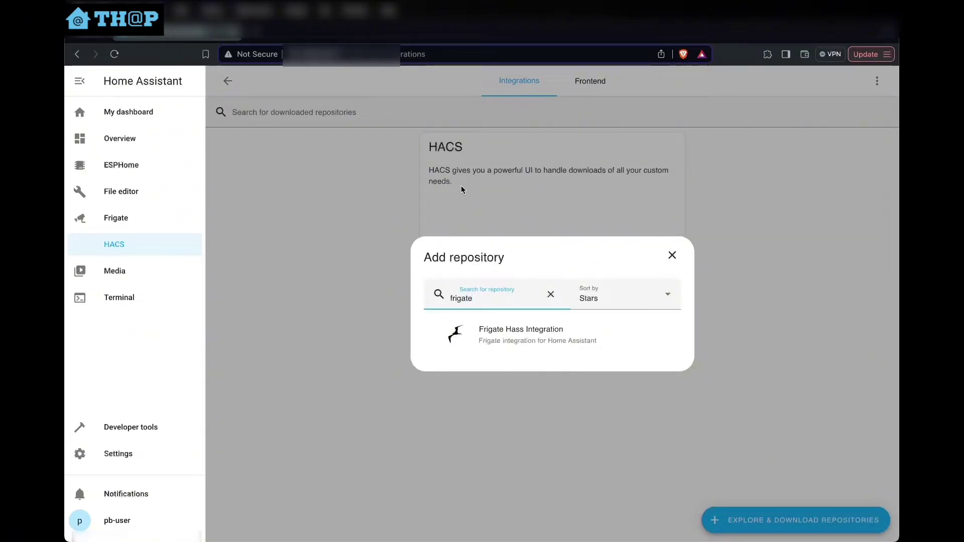
left_click(498, 334)
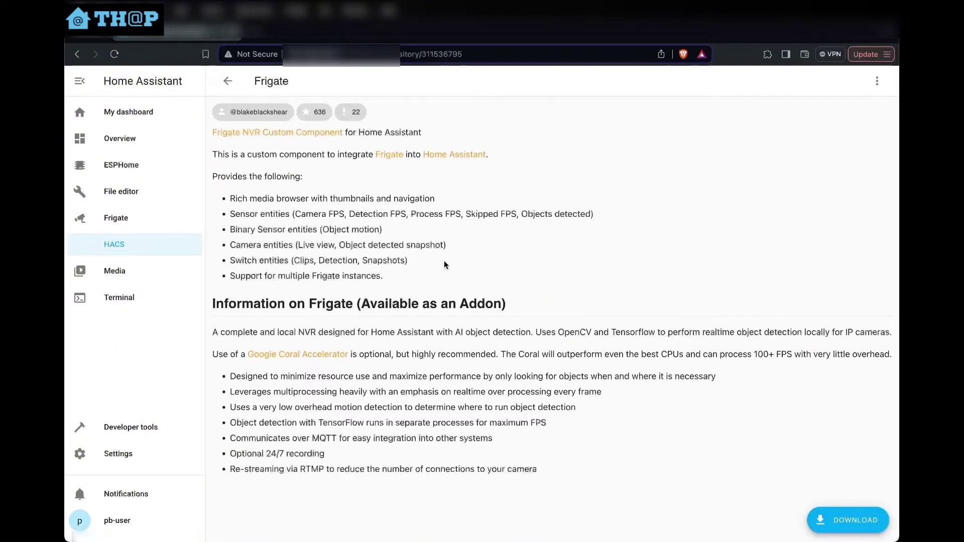
left_click(849, 520)
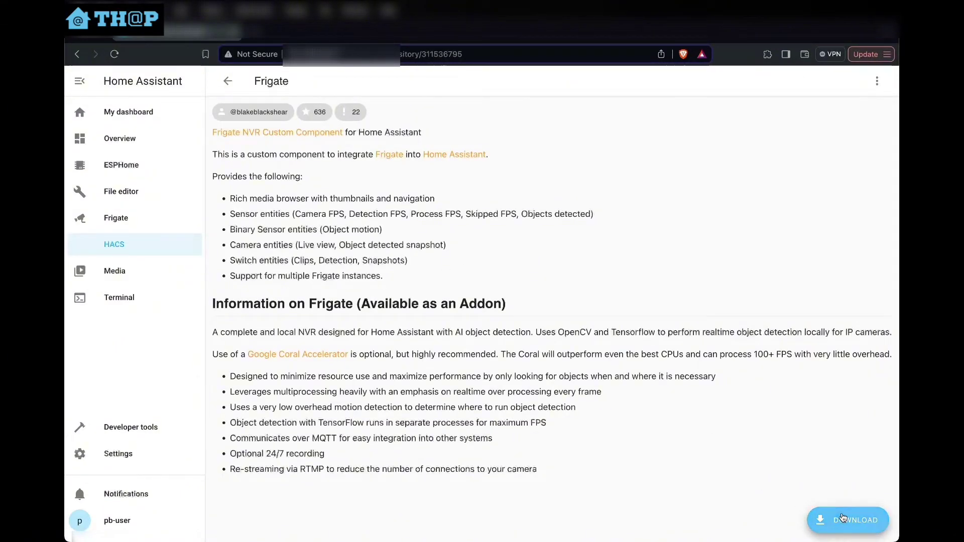
left_click(678, 394)
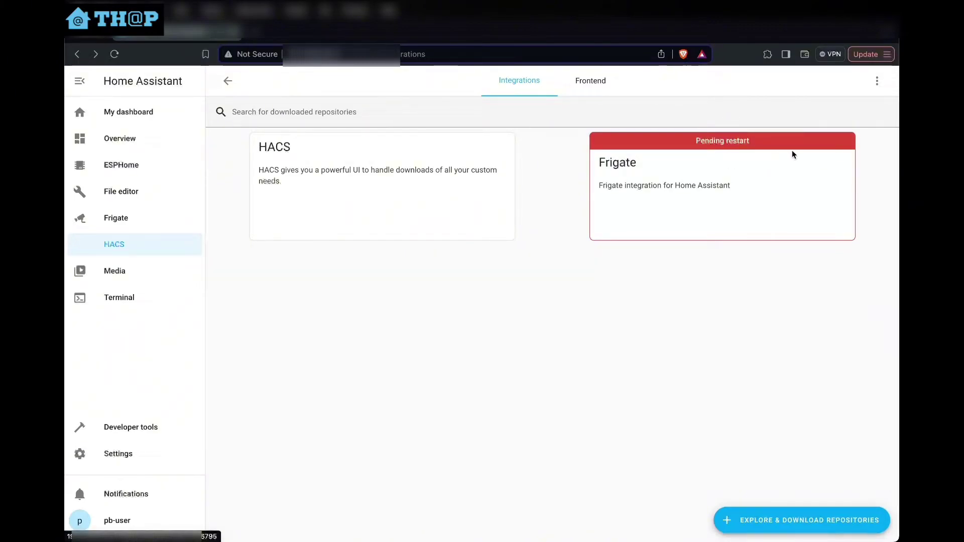
Do a full restart of Home Assistant from the Settings page menu
left_click(877, 81)
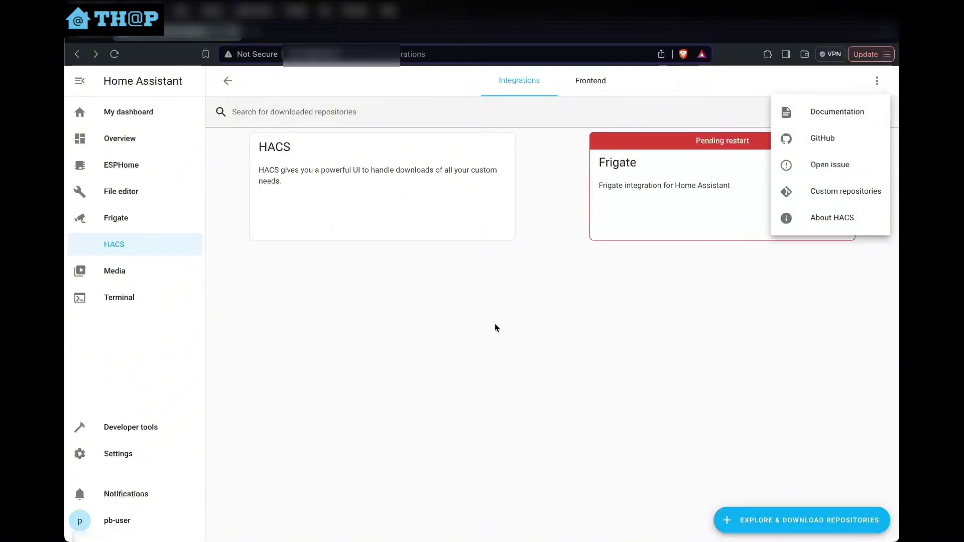
left_click(103, 458)
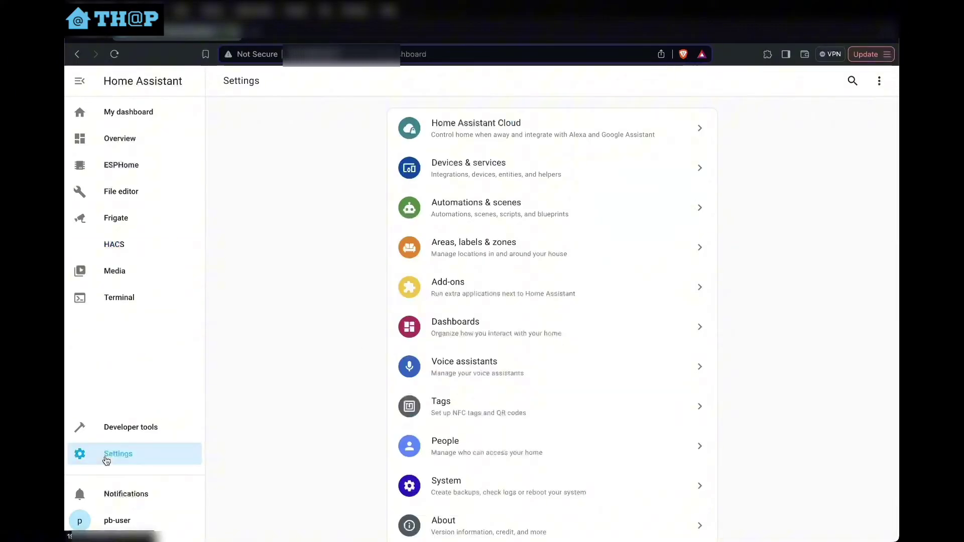
left_click(880, 80)
left_click(837, 135)
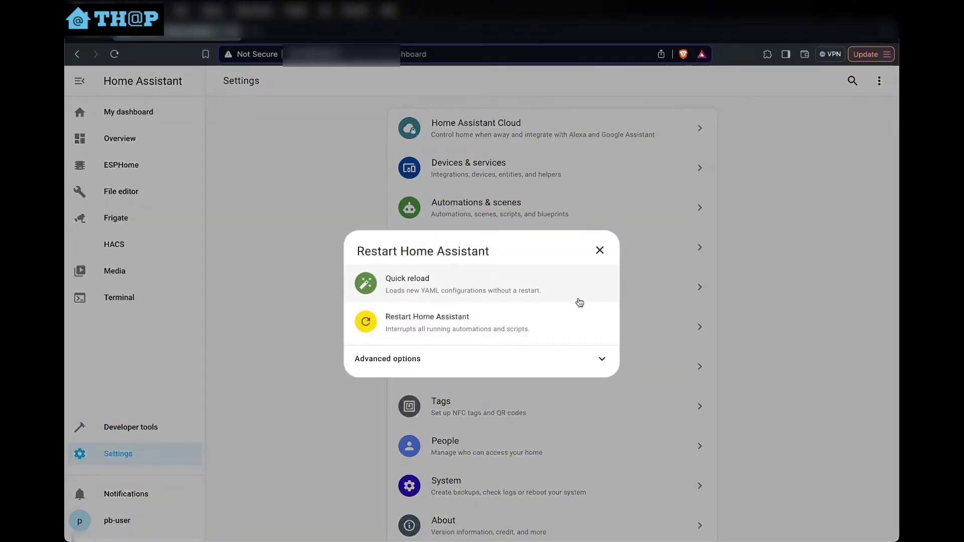
left_click(477, 325)
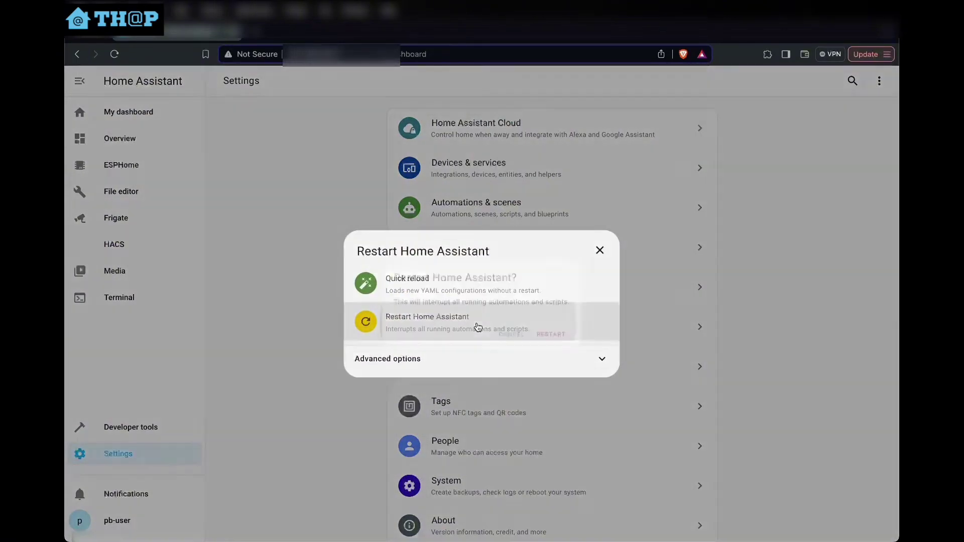
left_click(560, 338)
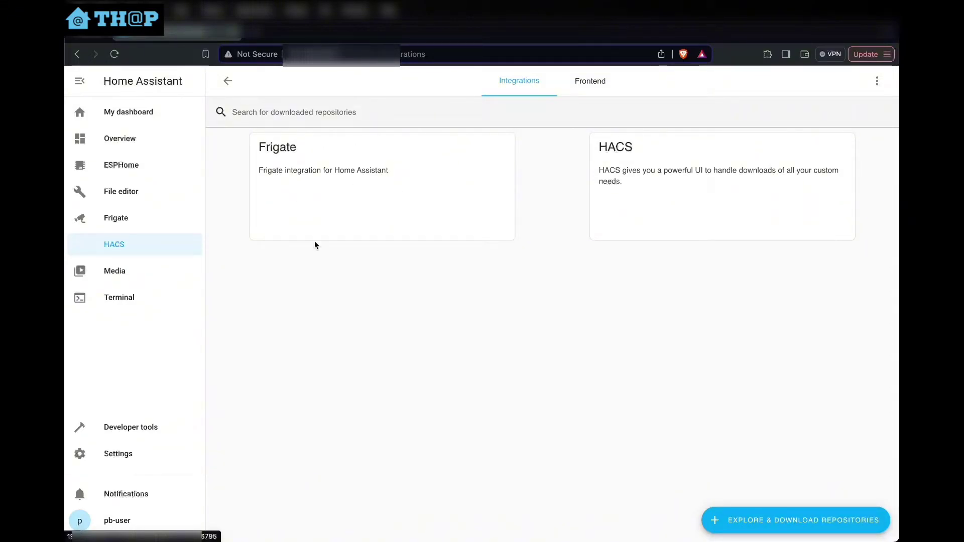
Add the Frigate integration from Settings > Devices & services
left_click(130, 463)
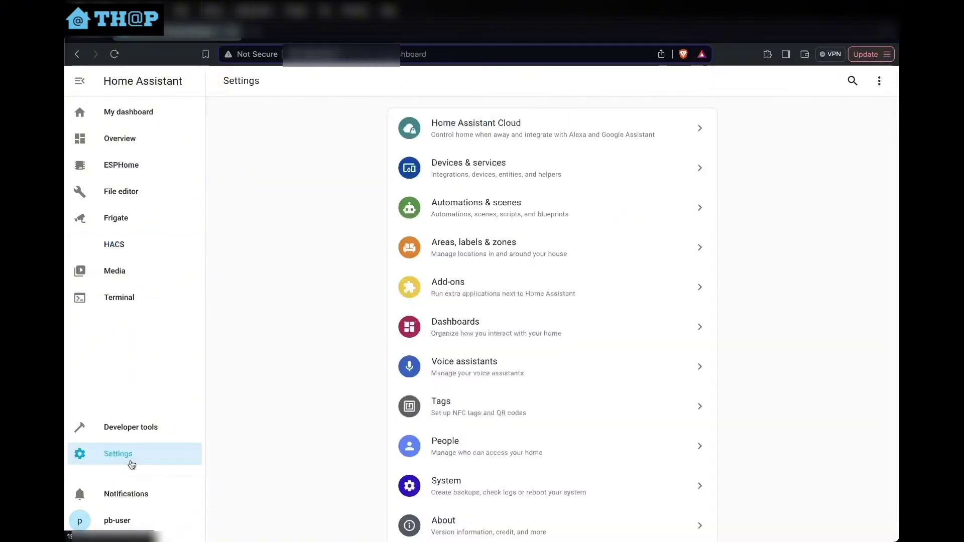
left_click(507, 182)
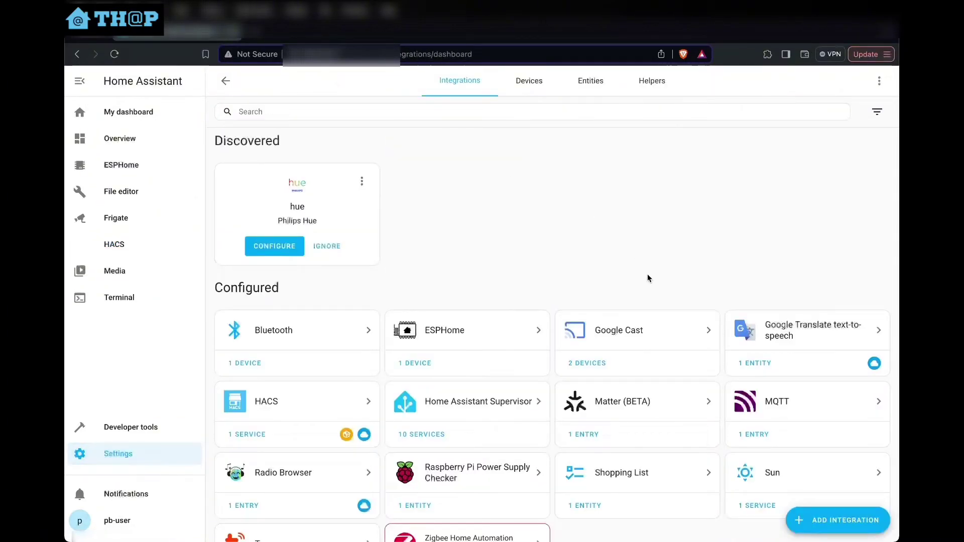
left_click(823, 522)
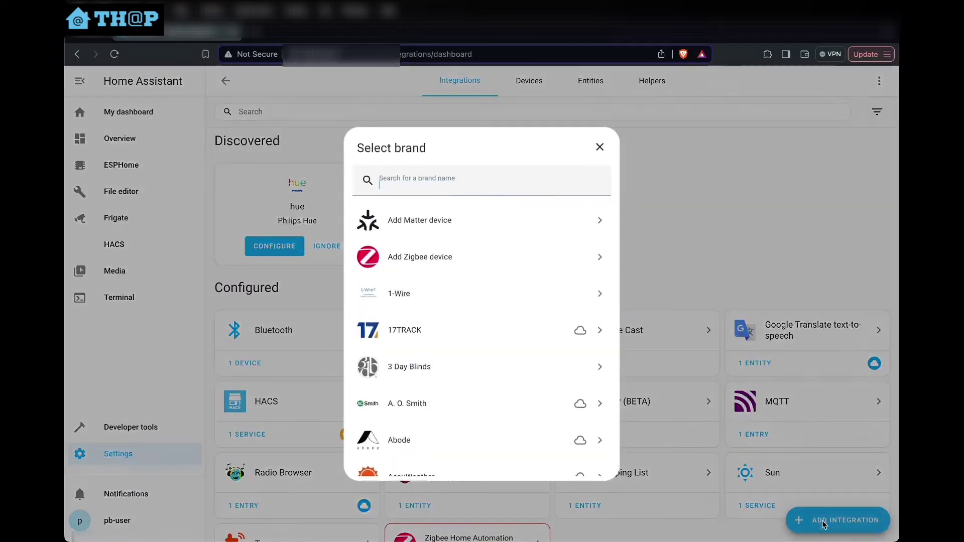
type("frigate")
left_click(476, 219)
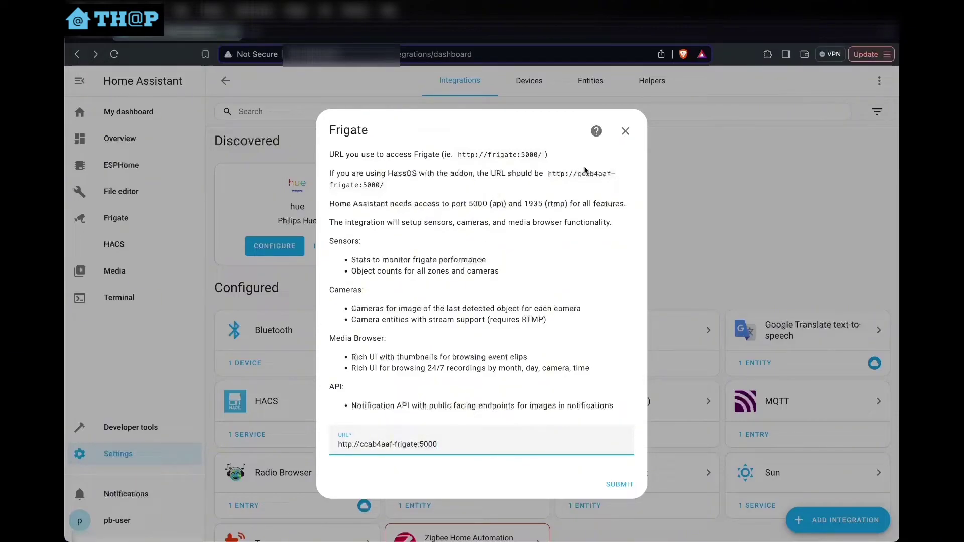
mouse_move(577, 173)
left_mouse_down()
mouse_move(603, 178)
mouse_move(592, 185)
left_mouse_up()
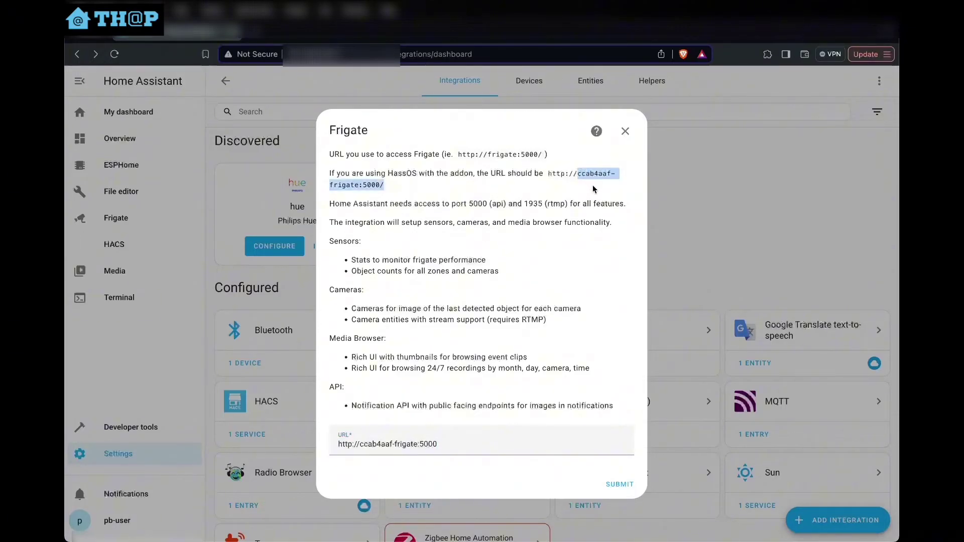
left_click(509, 160)
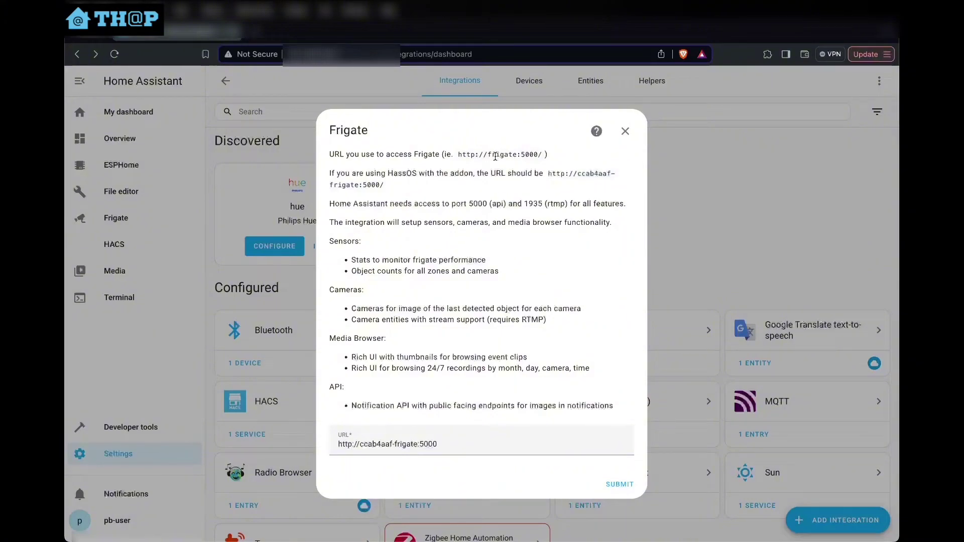
left_click_drag(488, 155, 536, 155)
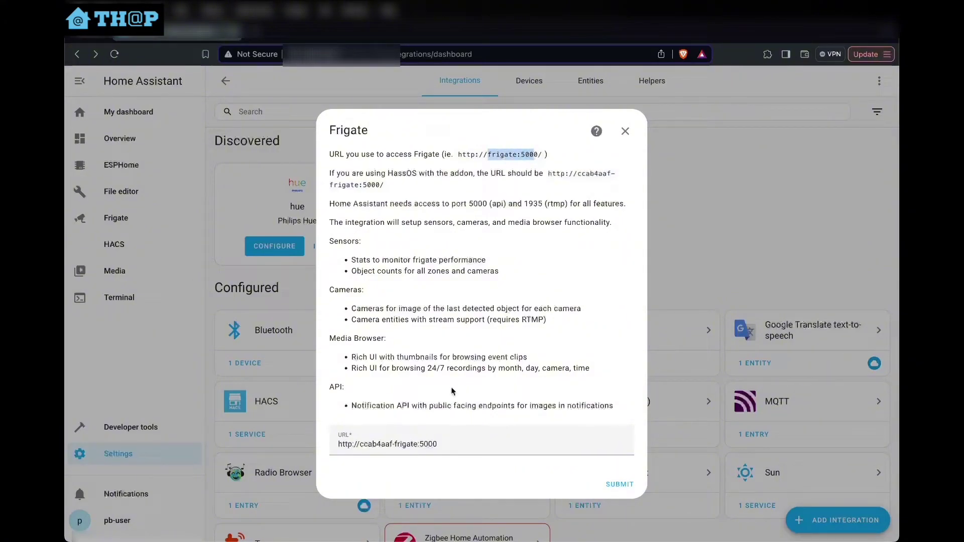
triple_click(441, 433)
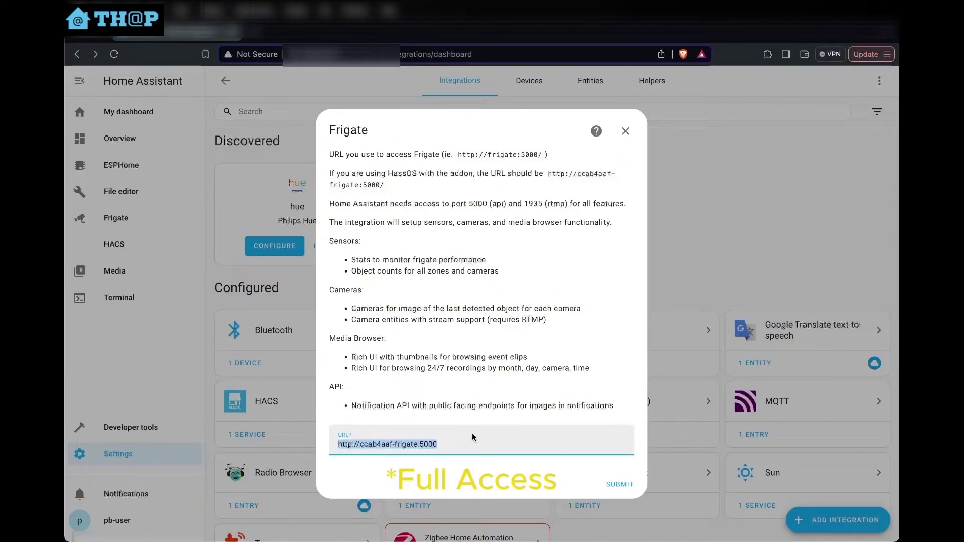
left_click(416, 446)
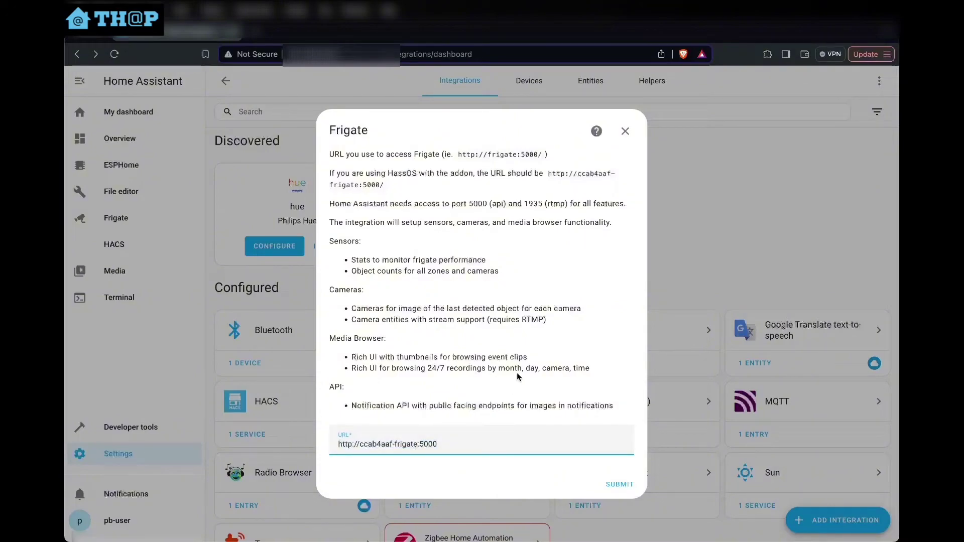
type("-fa")
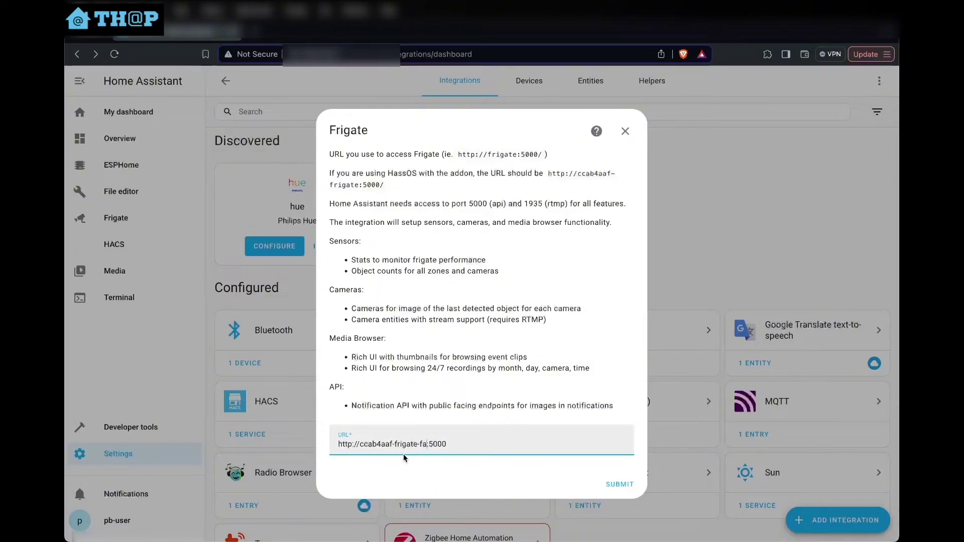
left_click(619, 484)
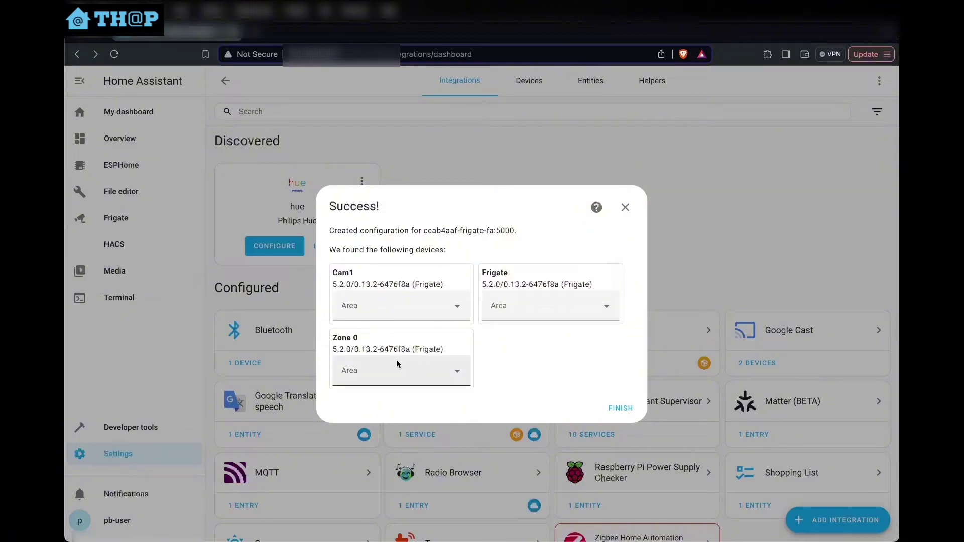
Assign Cam1 to the Office area, finish setup, and list the Frigate integration's 3 devices
left_click(460, 313)
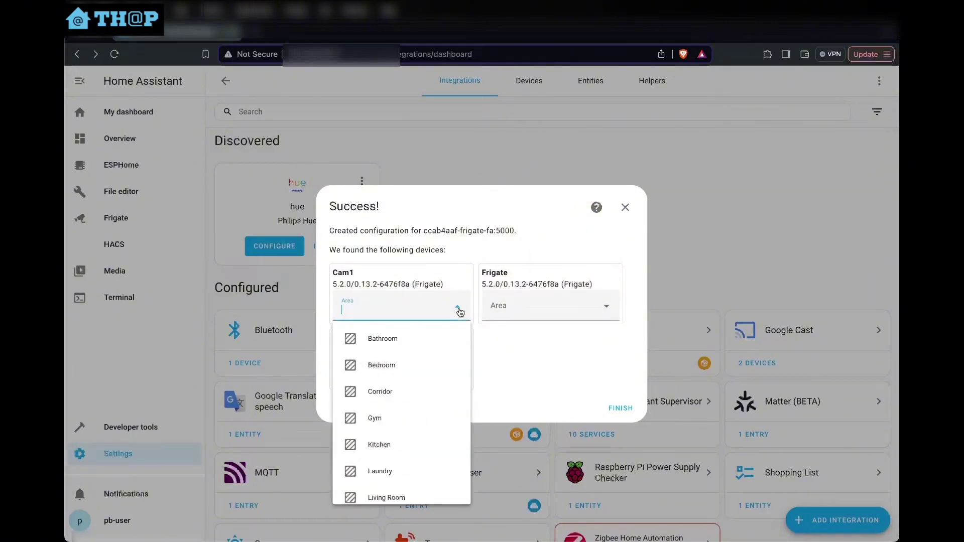
scroll(409, 455, "down", 3)
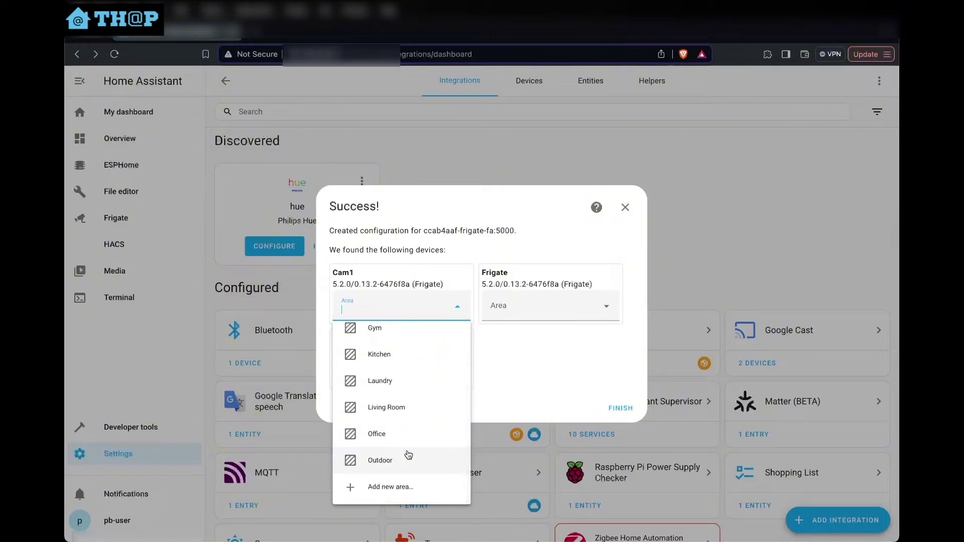
left_click(396, 440)
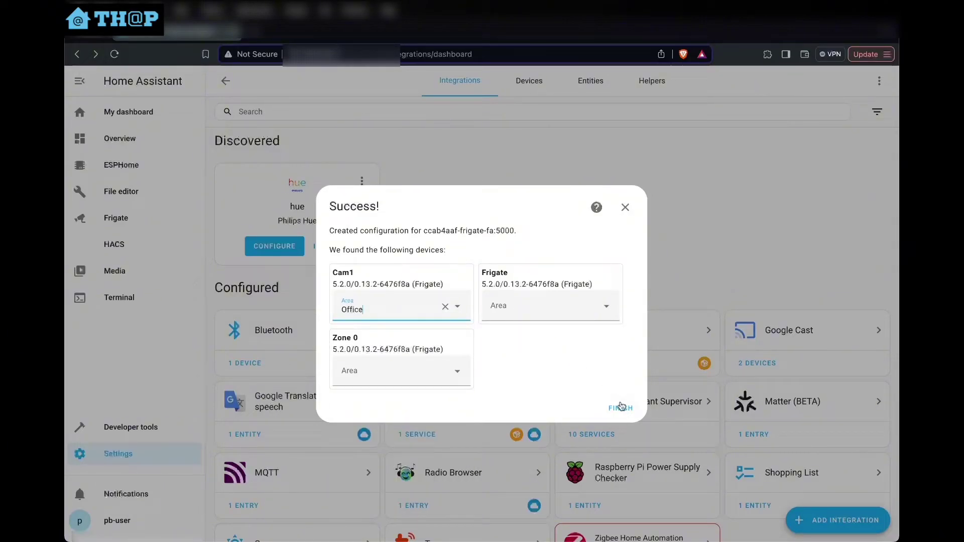
left_click(621, 408)
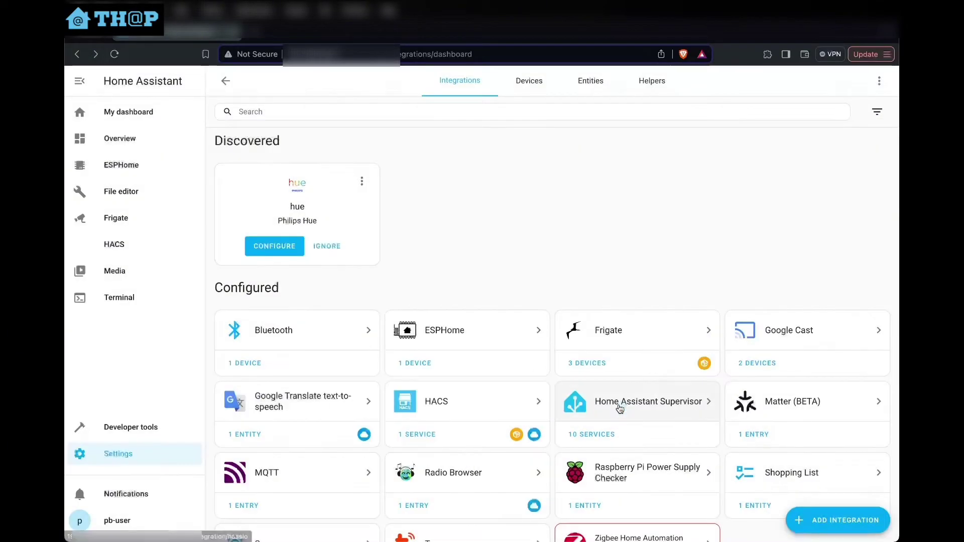
left_click(620, 331)
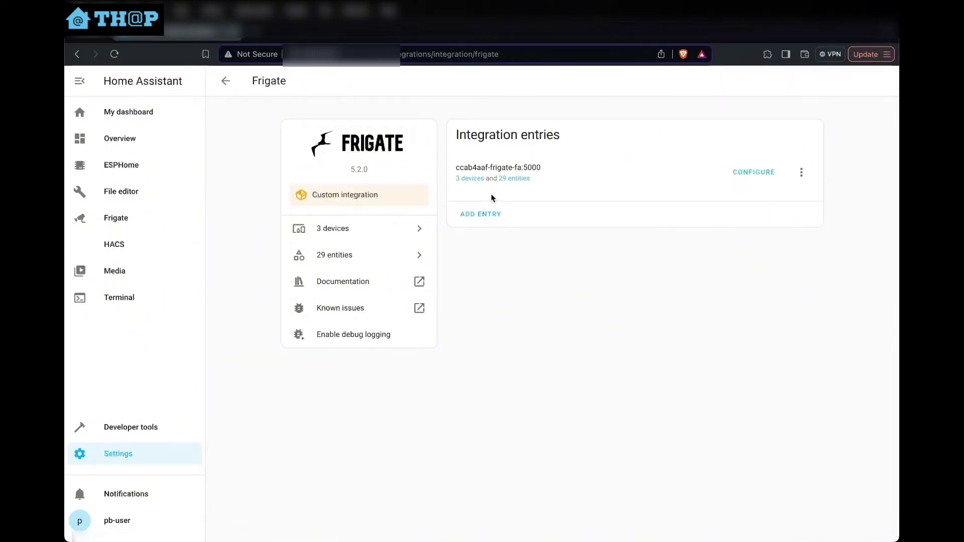
left_click(472, 180)
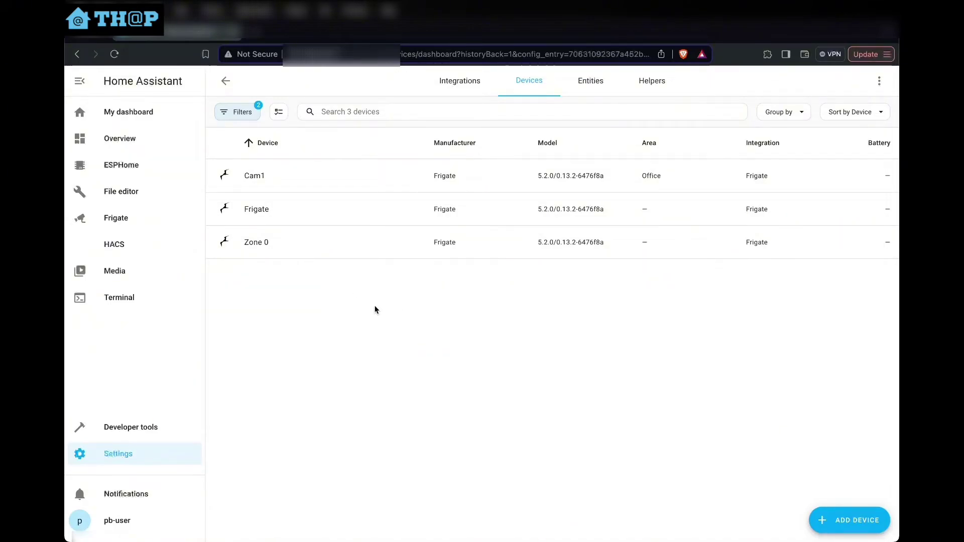
Open the Cam1 device page and scroll through its details
left_click(258, 181)
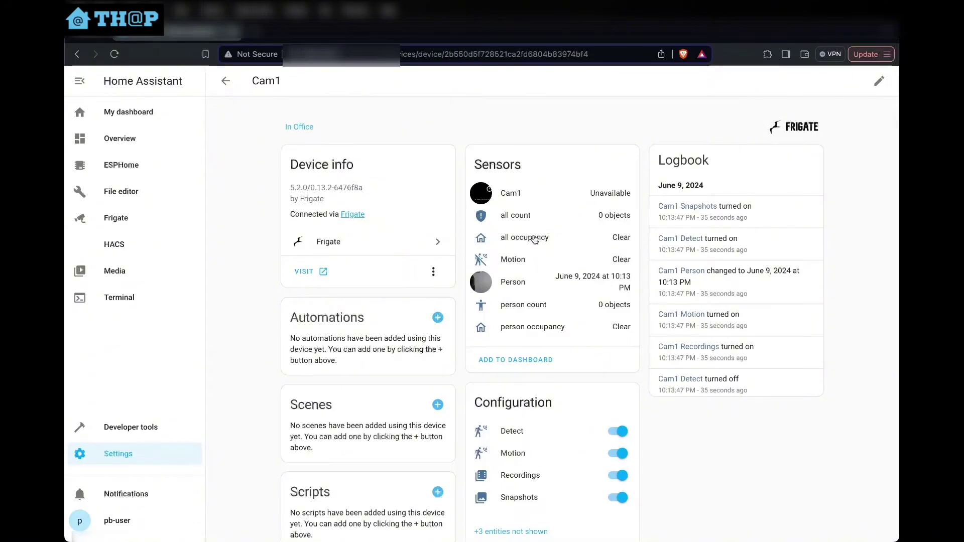
scroll(534, 356, "down", 2)
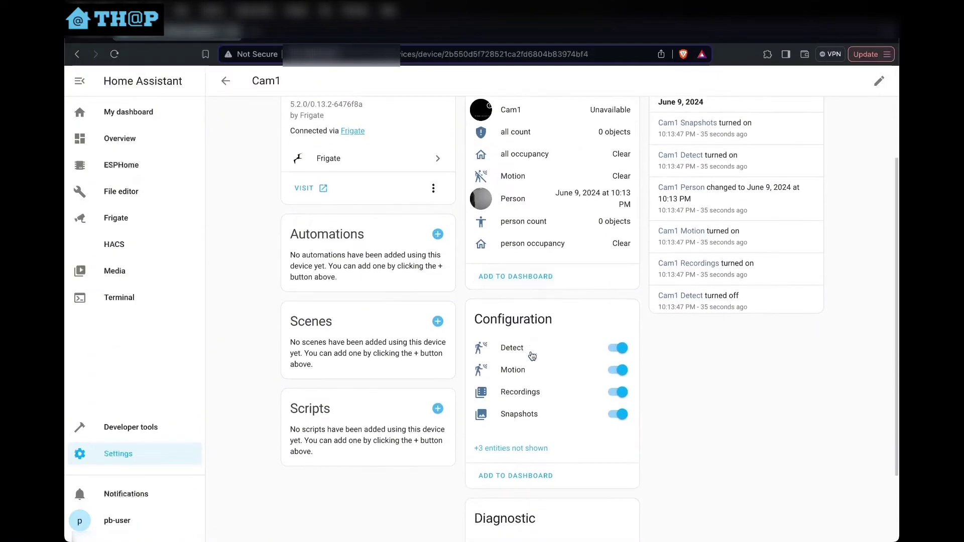
scroll(557, 357, "up", 2)
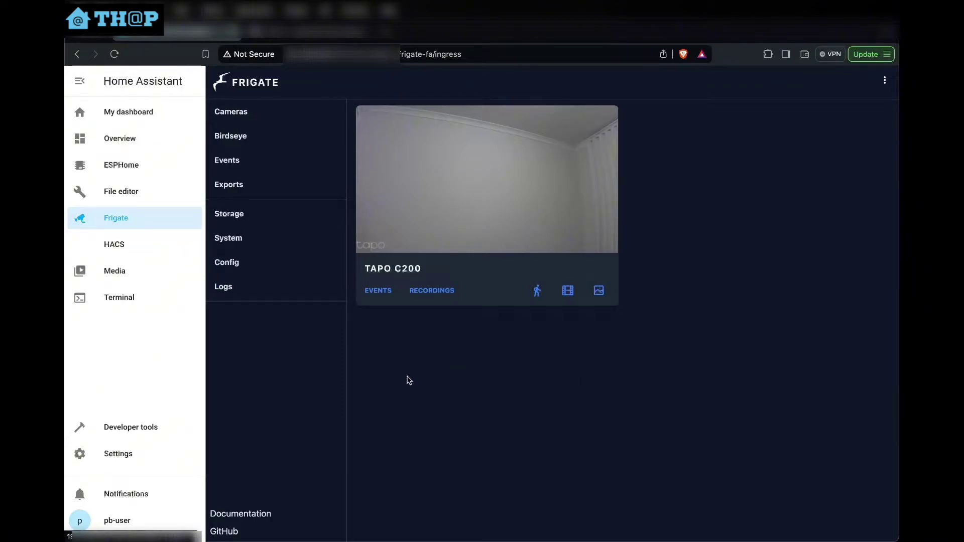
Open Frigate's config and highlight the primary_zone definition and the recordings' required_zones setting
left_click(274, 263)
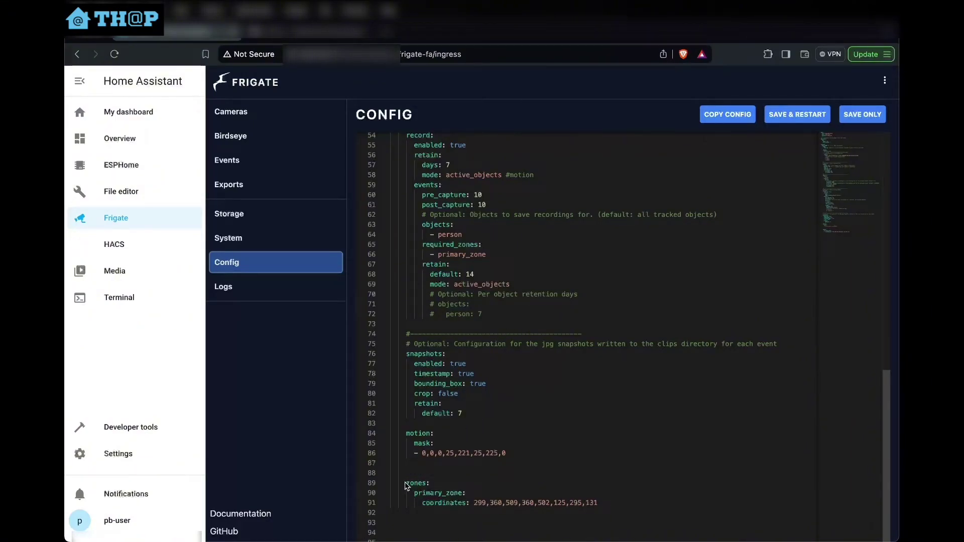
left_click_drag(406, 484, 609, 503)
left_click(610, 503)
left_click_drag(414, 493, 463, 494)
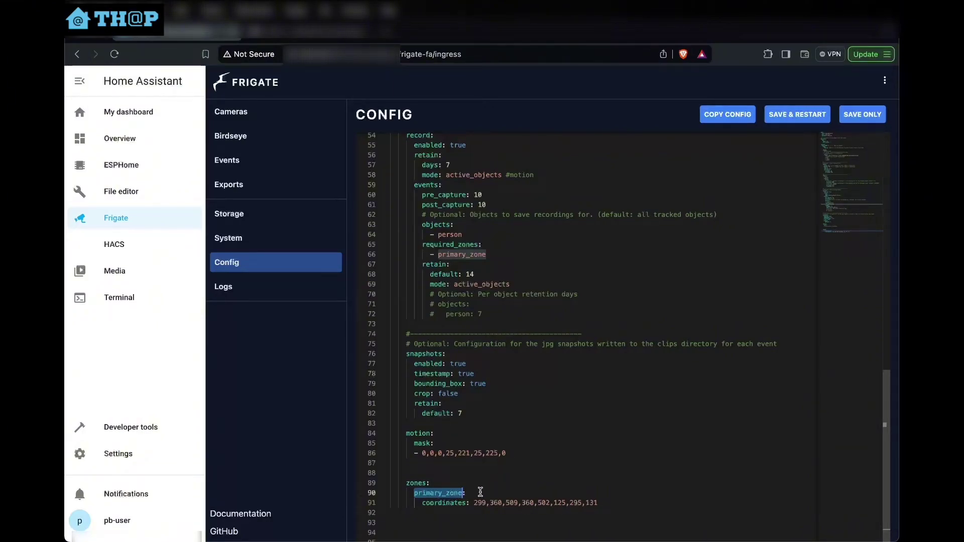
scroll(447, 270, "up", 3)
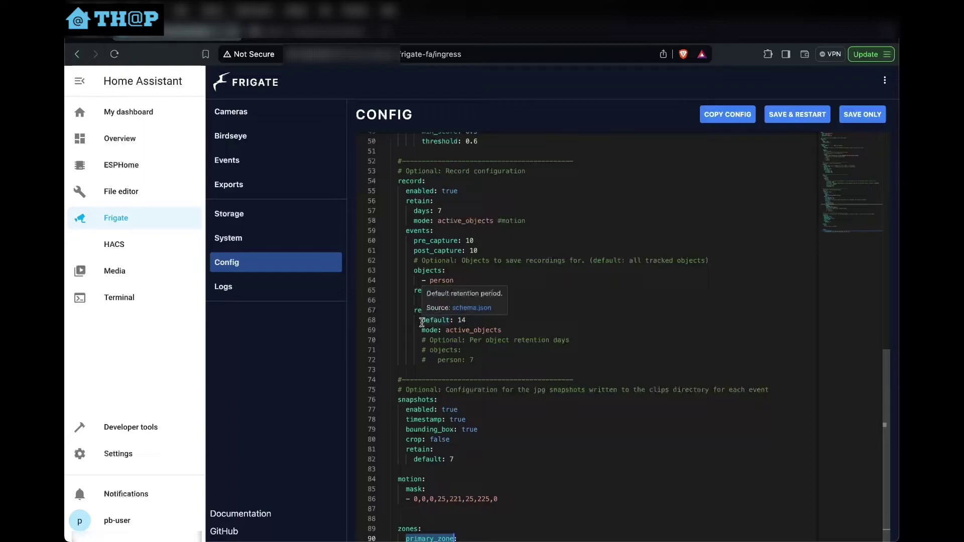
left_click_drag(415, 292, 486, 296)
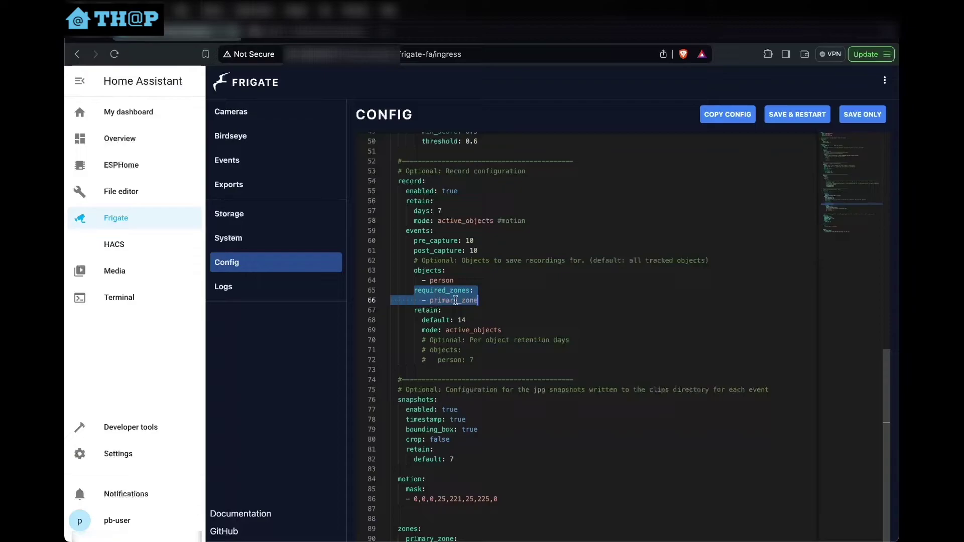
mouse_move(455, 301)
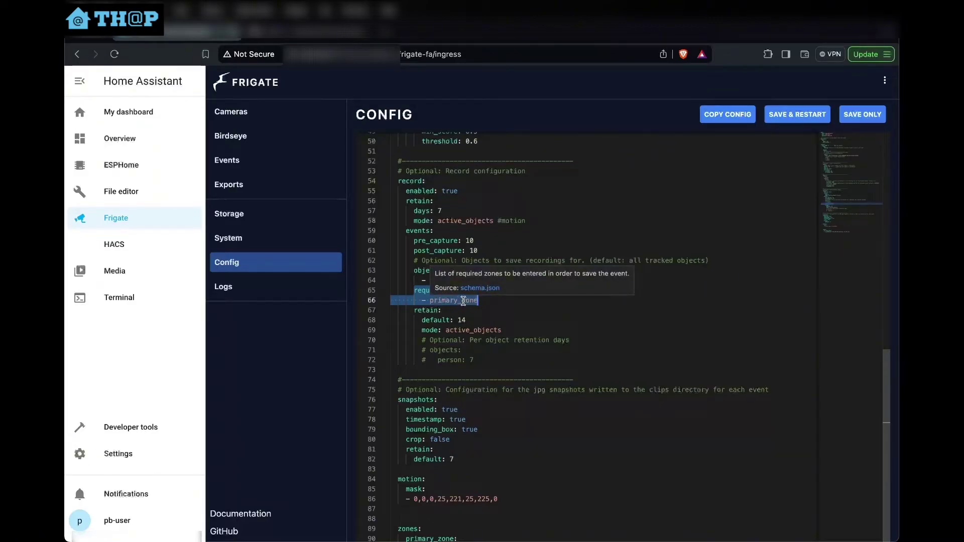
Open the TAPO C200 camera from Cameras and switch it to the Debug view
mouse_move(465, 420)
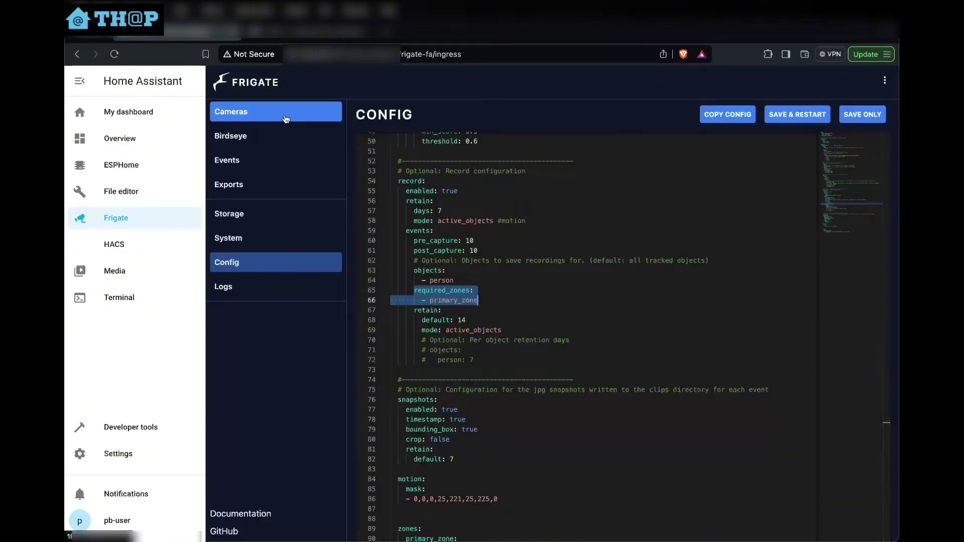
left_click(286, 119)
left_click(502, 219)
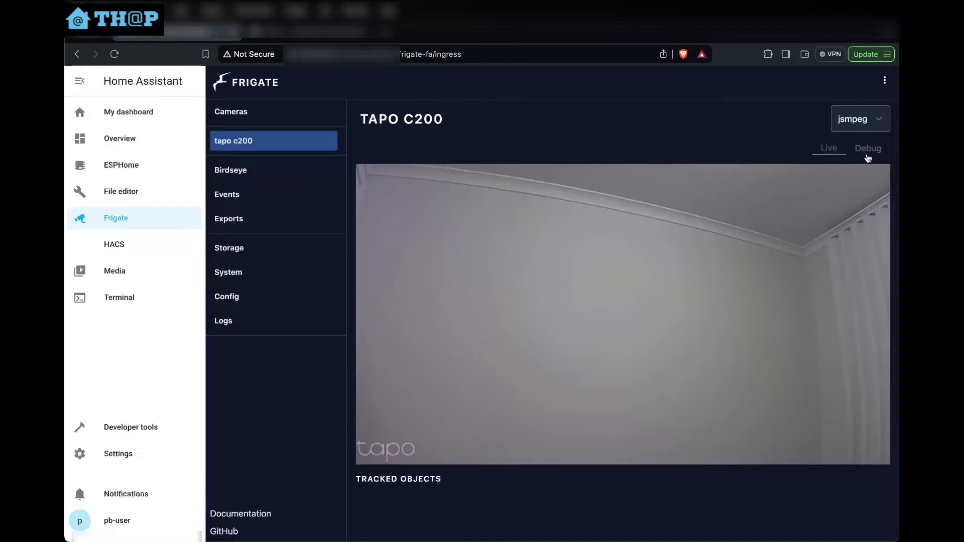
left_click(868, 149)
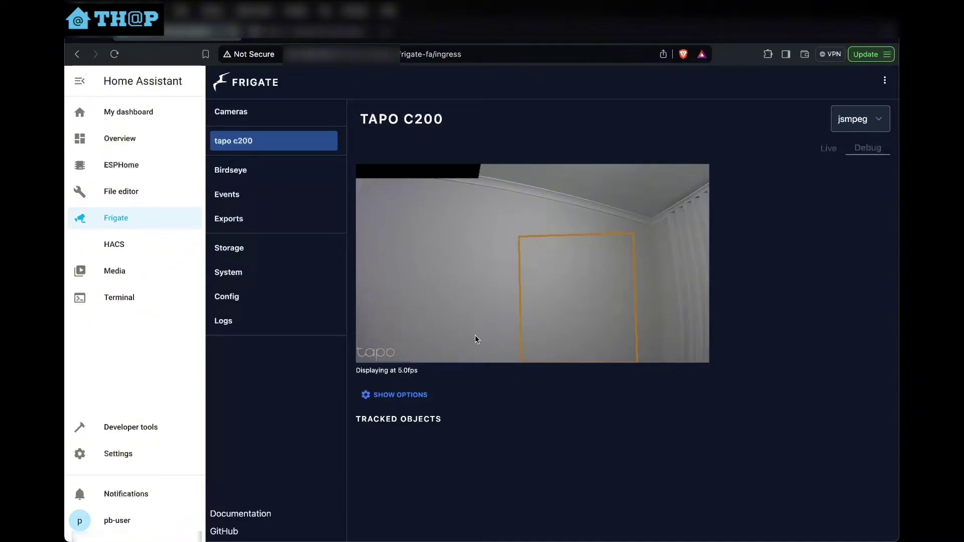
Create a blank new automation from Settings > Automations & scenes
left_click(161, 454)
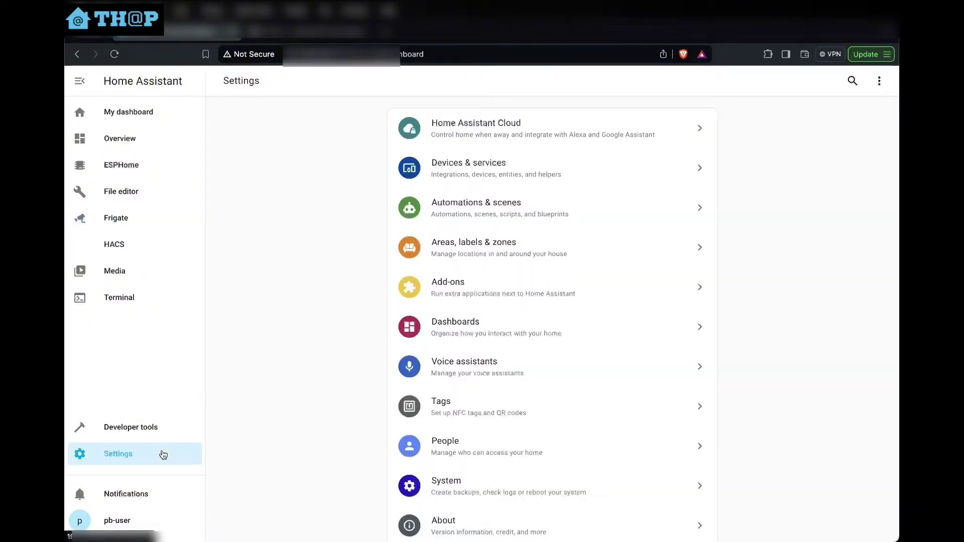
left_click(477, 168)
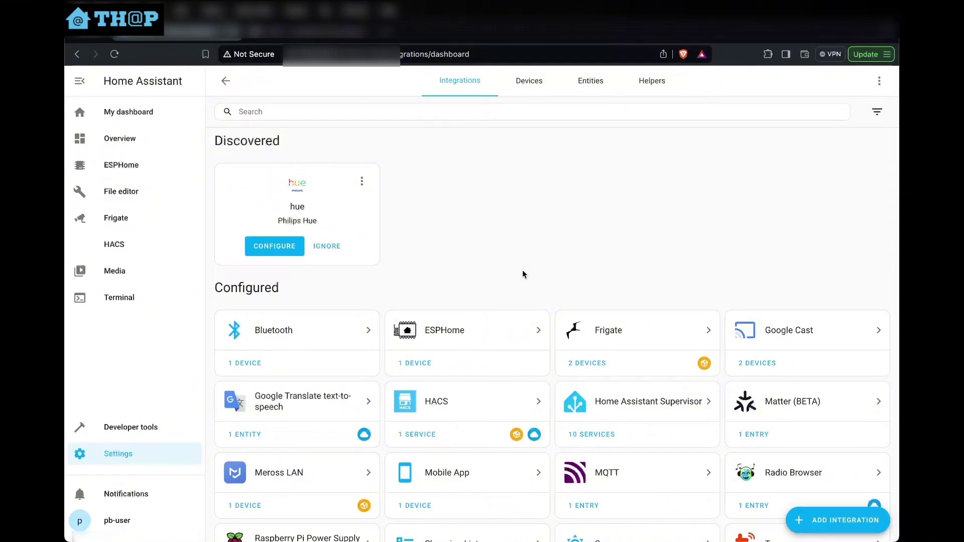
left_click(135, 452)
left_click(492, 222)
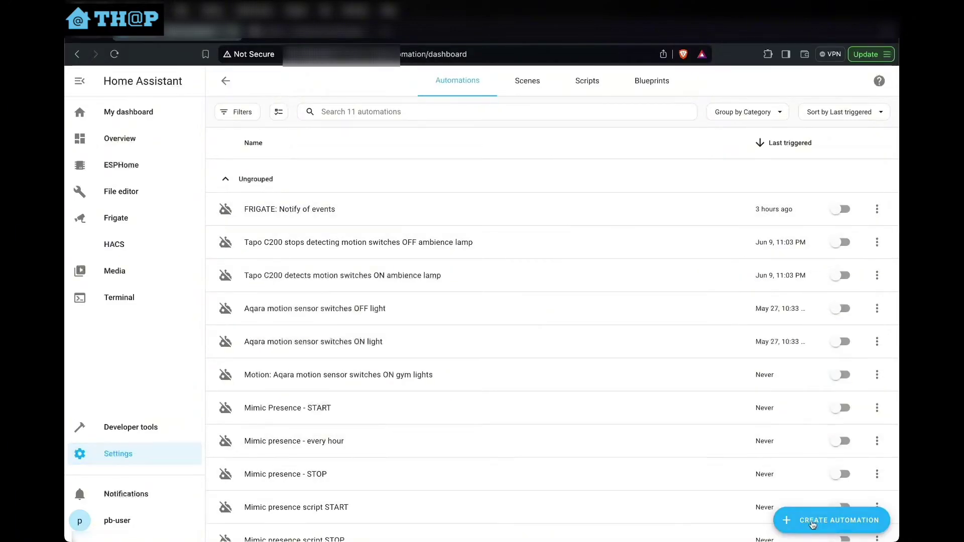
left_click(818, 522)
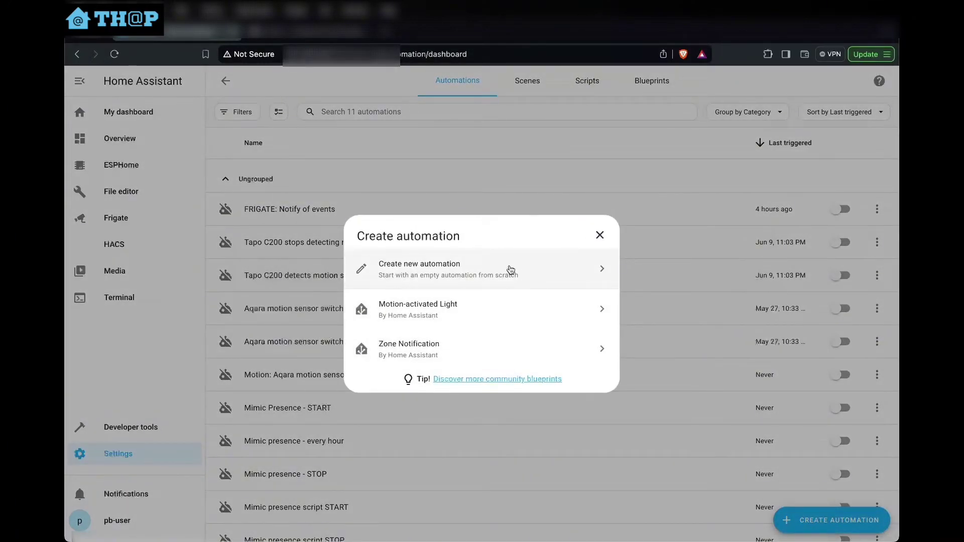
left_click(511, 270)
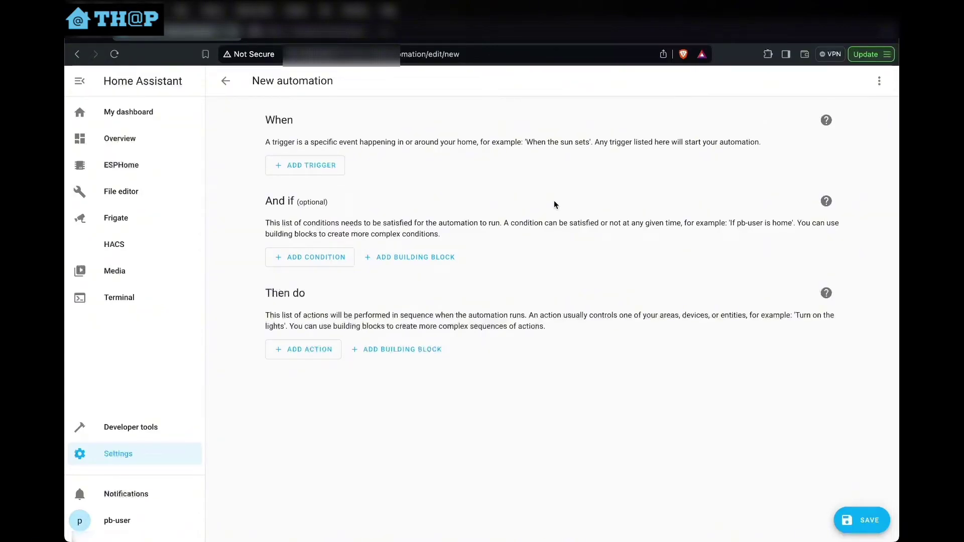
left_click(880, 82)
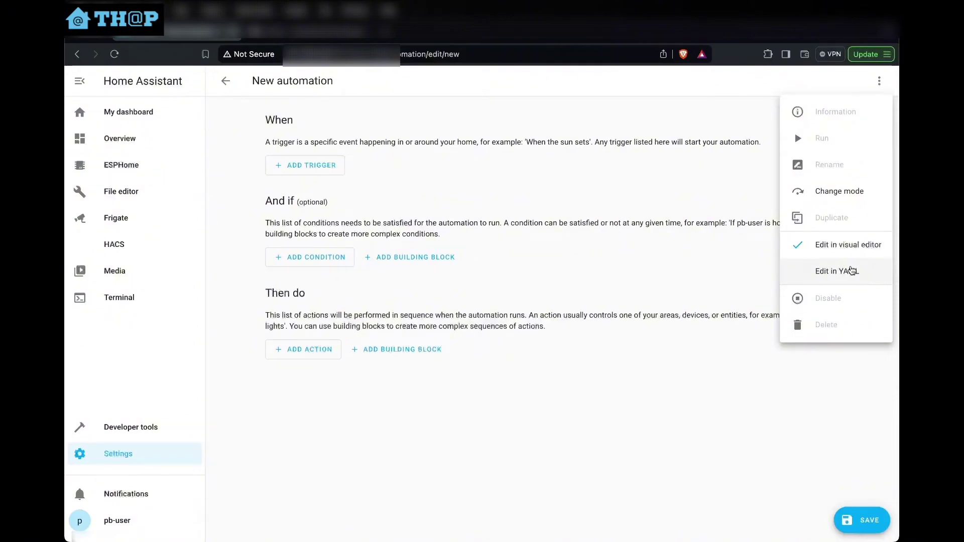
left_click(852, 271)
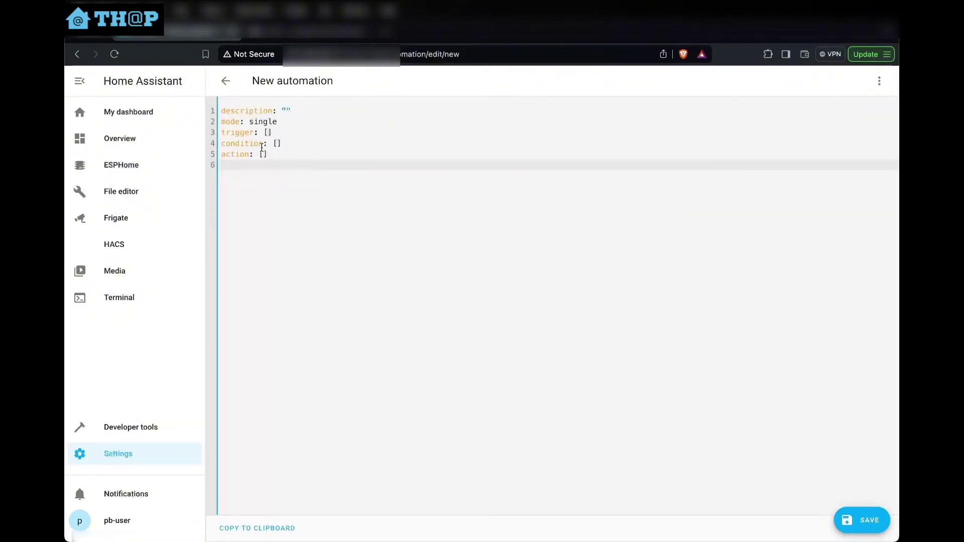
left_click_drag(274, 157, 271, 110)
left_click(286, 154)
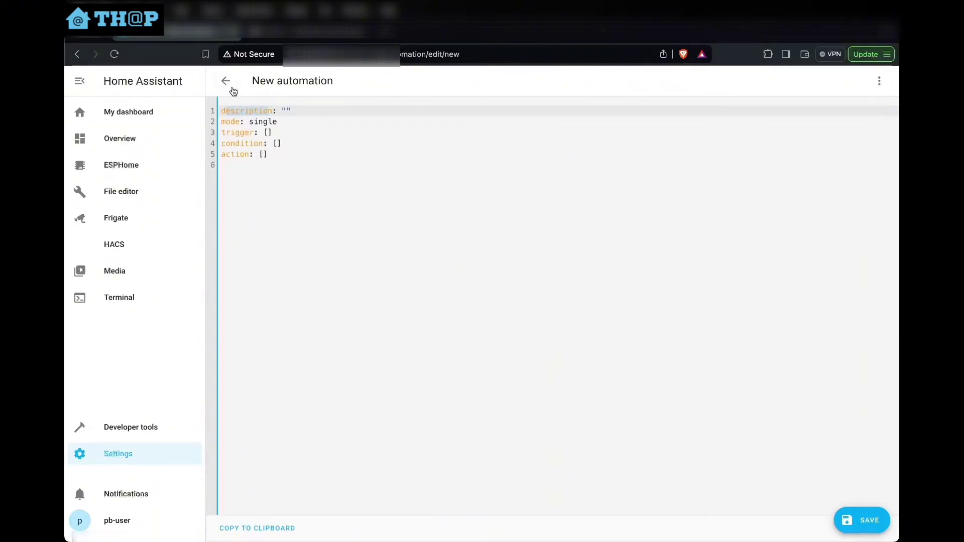
left_click(880, 81)
left_click(848, 244)
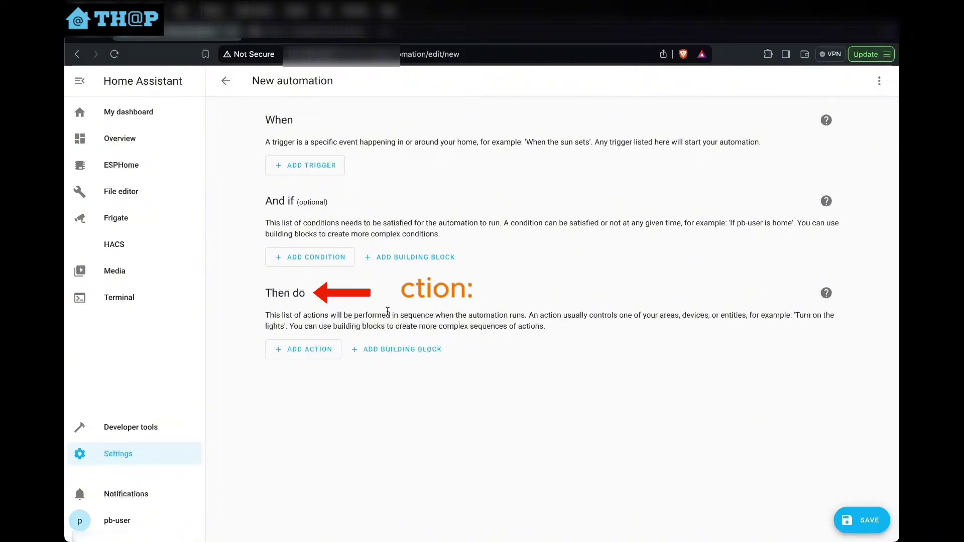
left_click(879, 81)
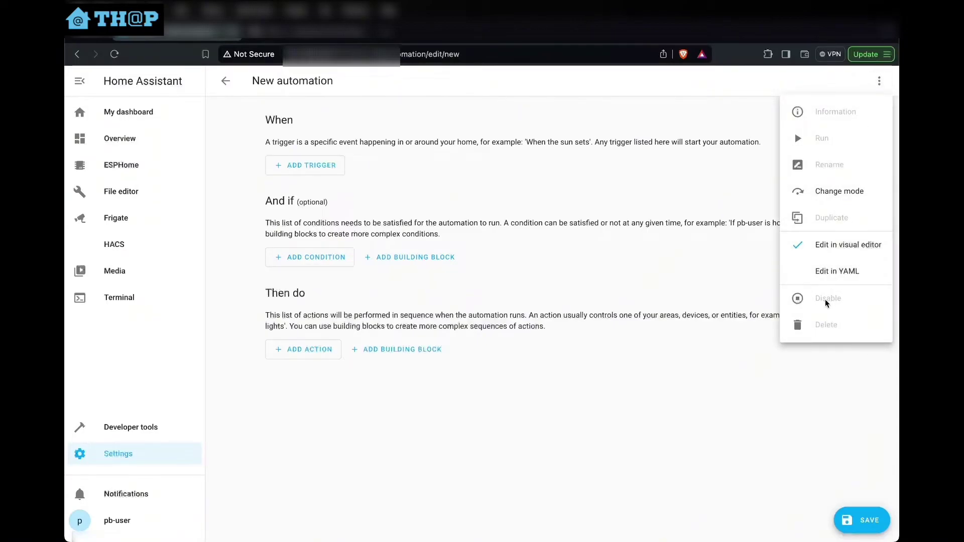
left_click(577, 120)
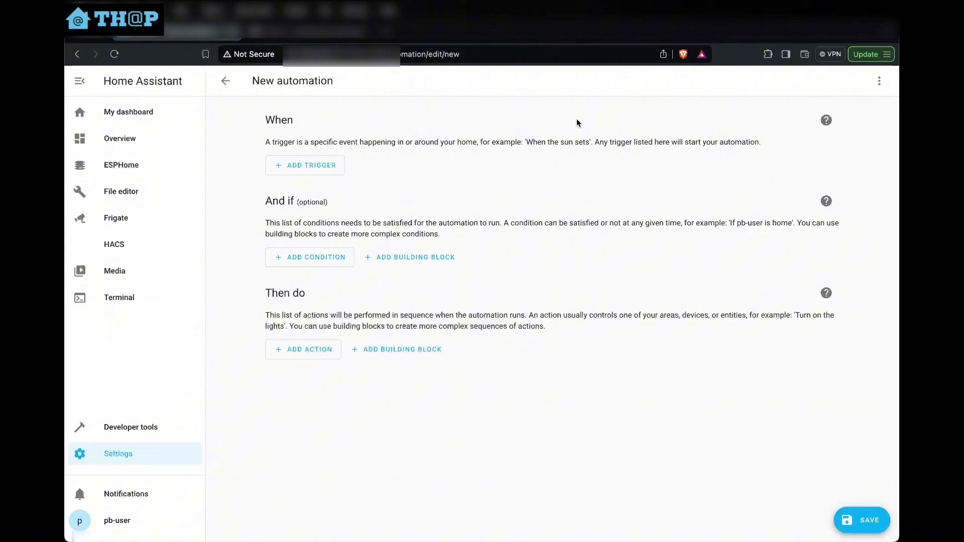
left_click(880, 81)
Switch the new automation to YAML editing and select the alias and FRIGATE name text
left_click(840, 270)
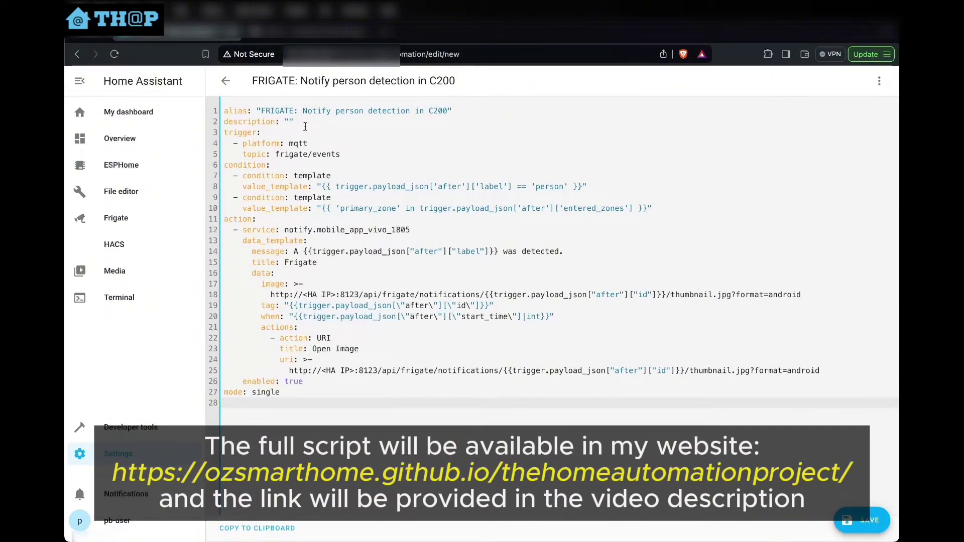
double_click(235, 113)
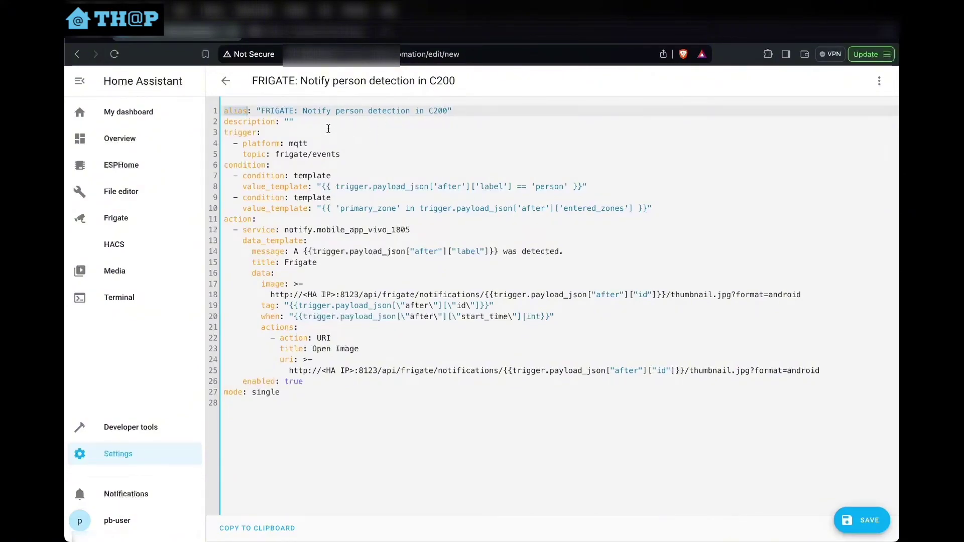
left_click_drag(261, 111, 299, 111)
left_click_drag(290, 144, 311, 146)
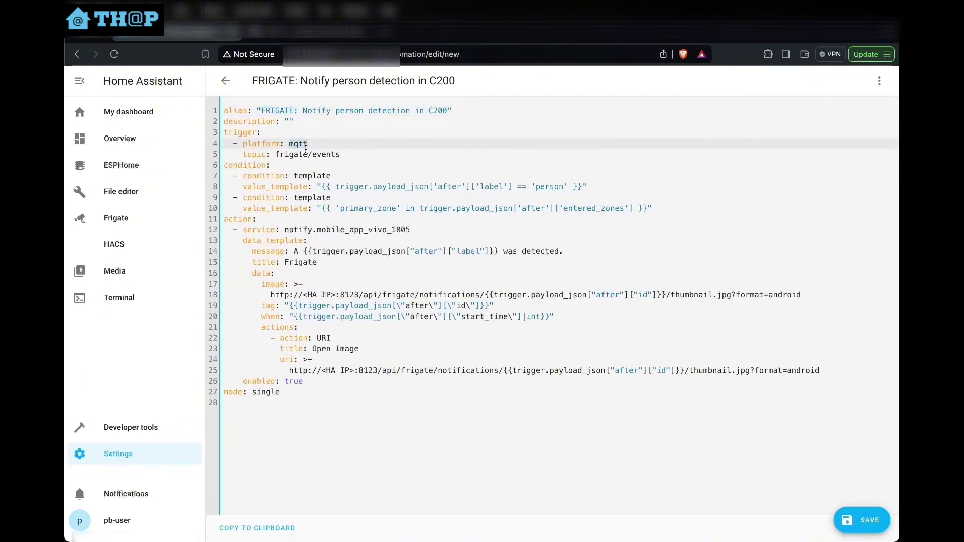
left_click_drag(343, 154, 276, 154)
left_click(350, 156)
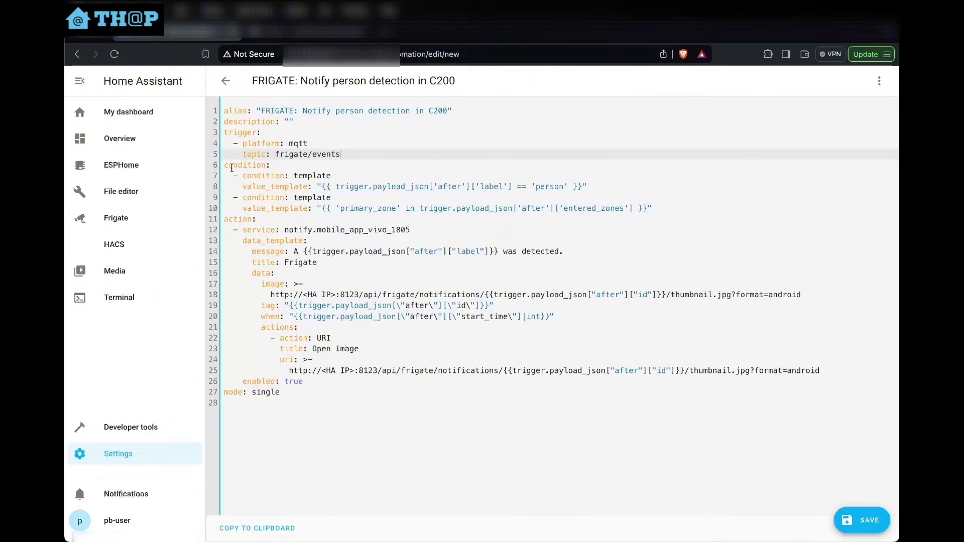
left_click_drag(224, 164, 661, 204)
left_click(375, 196)
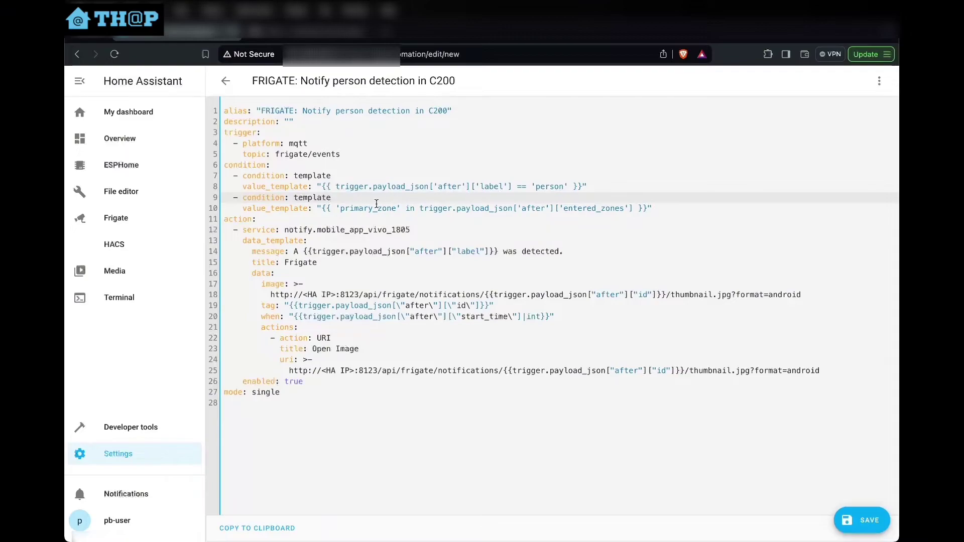
left_click_drag(340, 208, 397, 210)
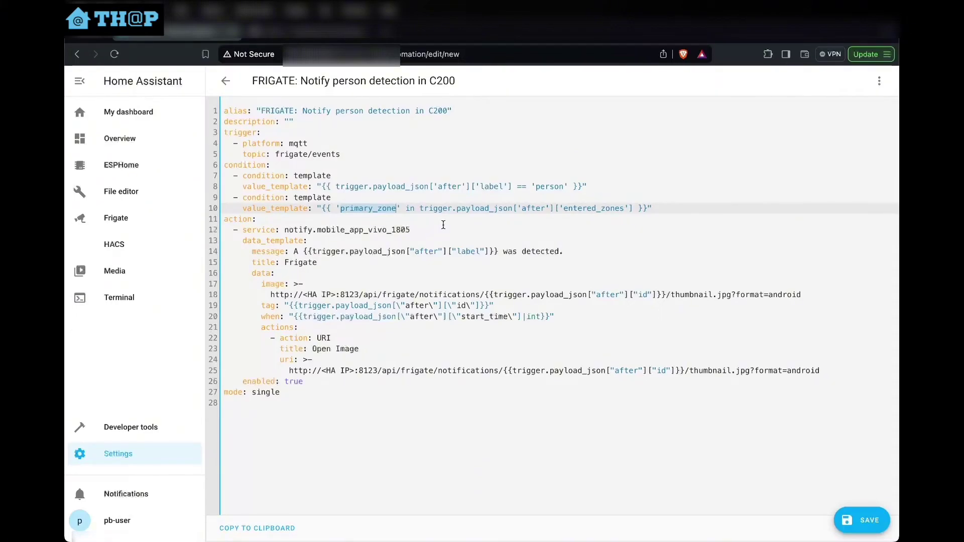
left_click(285, 230)
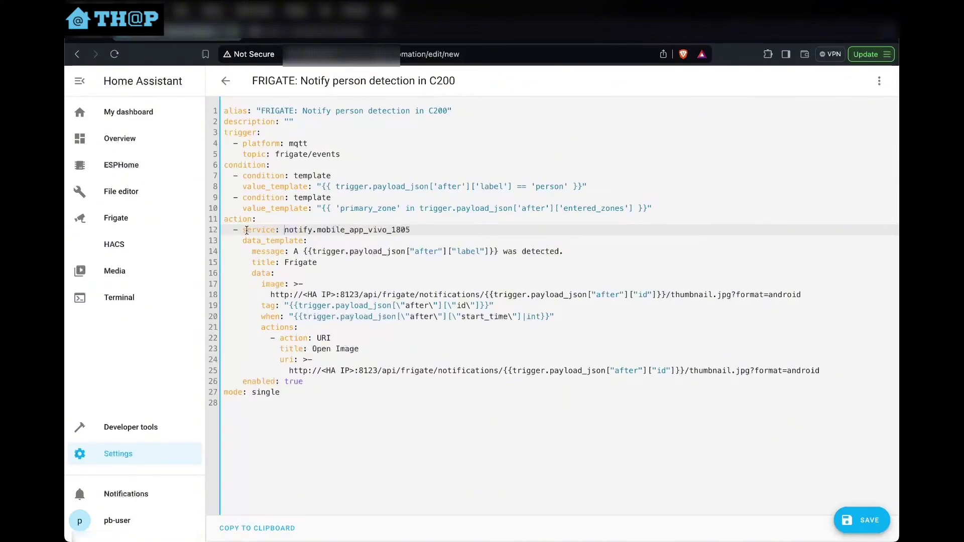
left_click_drag(242, 231, 309, 327)
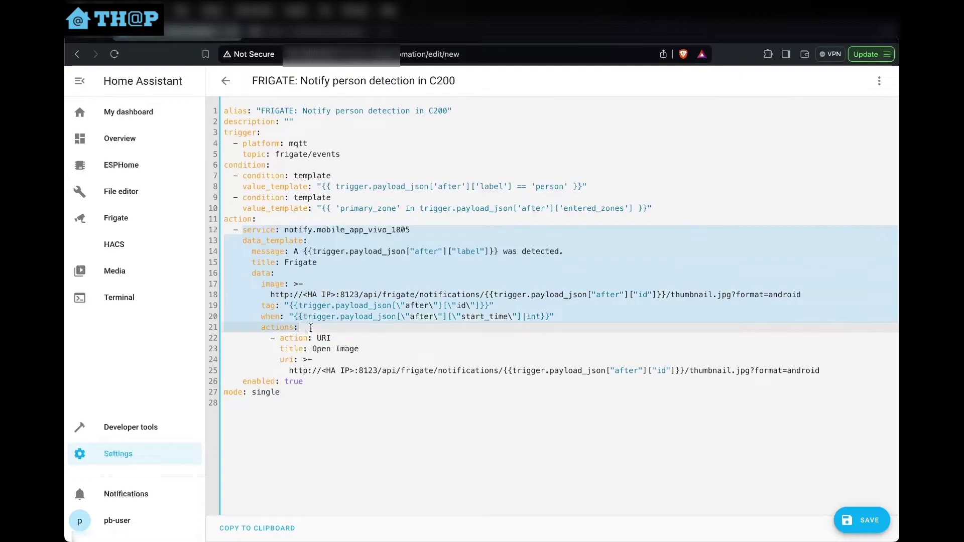
left_click(322, 273)
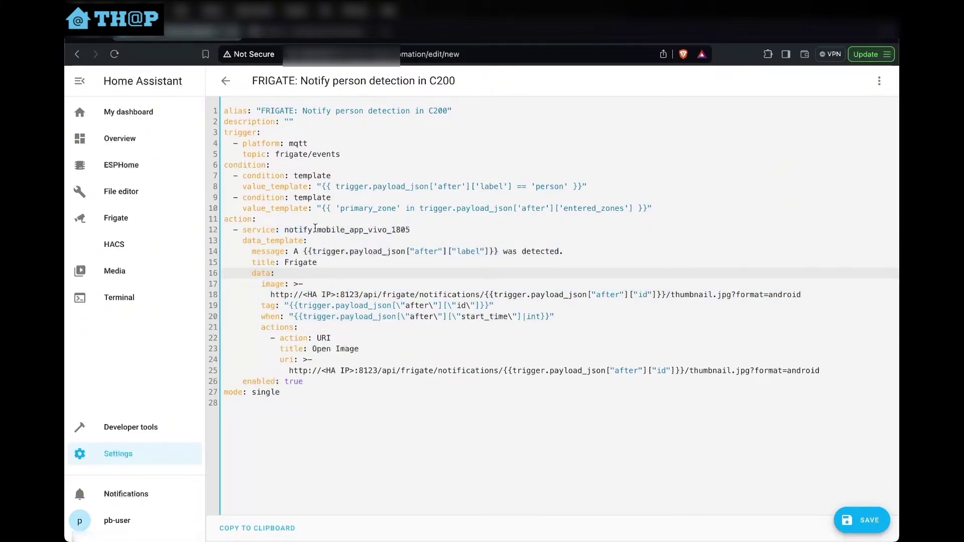
left_click_drag(316, 230, 412, 230)
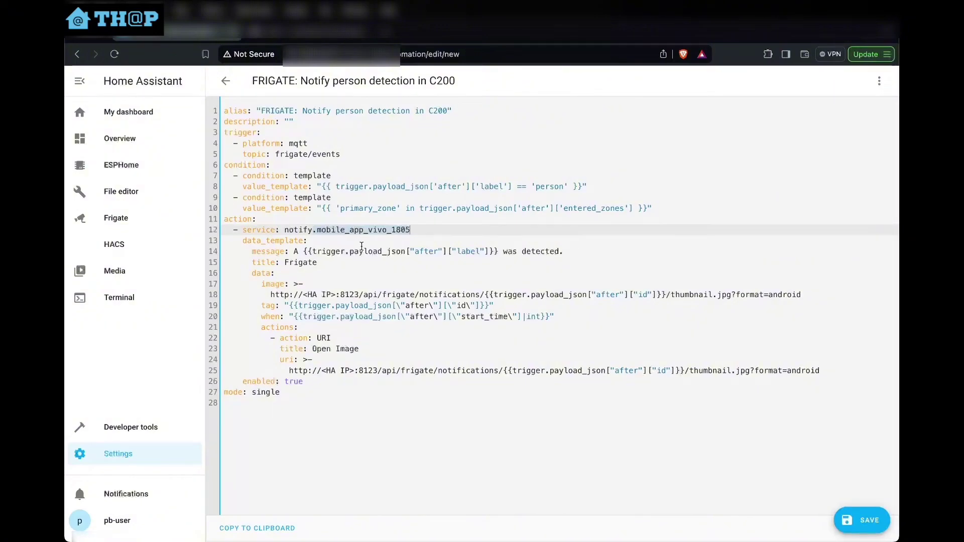
left_click(331, 230)
left_click_drag(284, 230, 419, 229)
left_click(357, 230)
left_click_drag(317, 230, 364, 229)
left_click(369, 227)
left_click_drag(369, 229, 415, 228)
left_click_drag(317, 230, 416, 230)
left_click(413, 229)
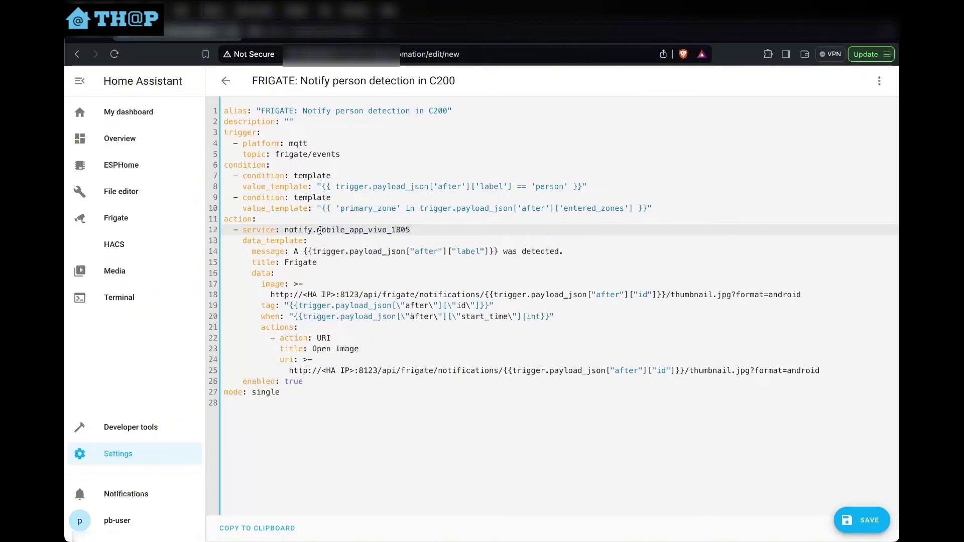
left_click_drag(317, 230, 413, 231)
left_click(415, 232)
left_click_drag(412, 229, 315, 228)
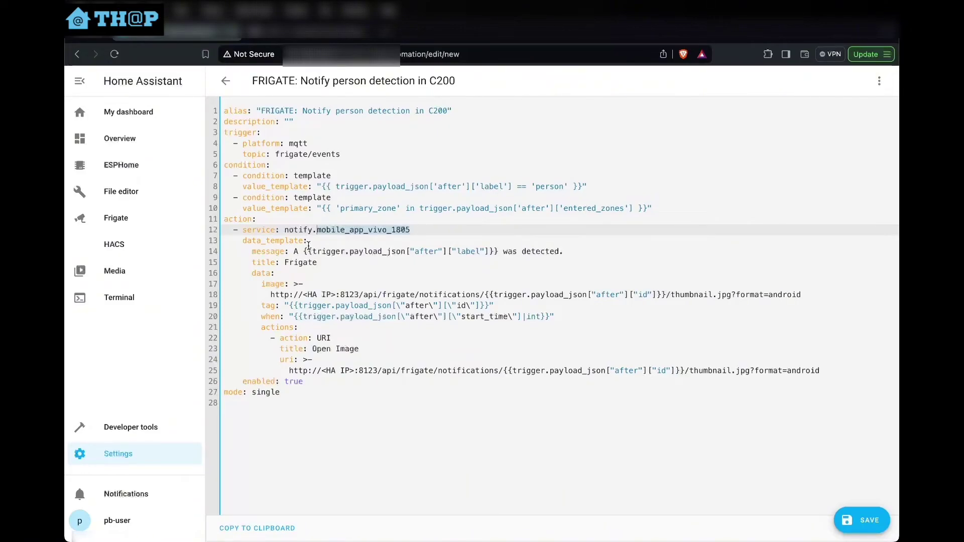
left_click(297, 230)
left_click_drag(285, 229, 411, 229)
left_click(379, 238)
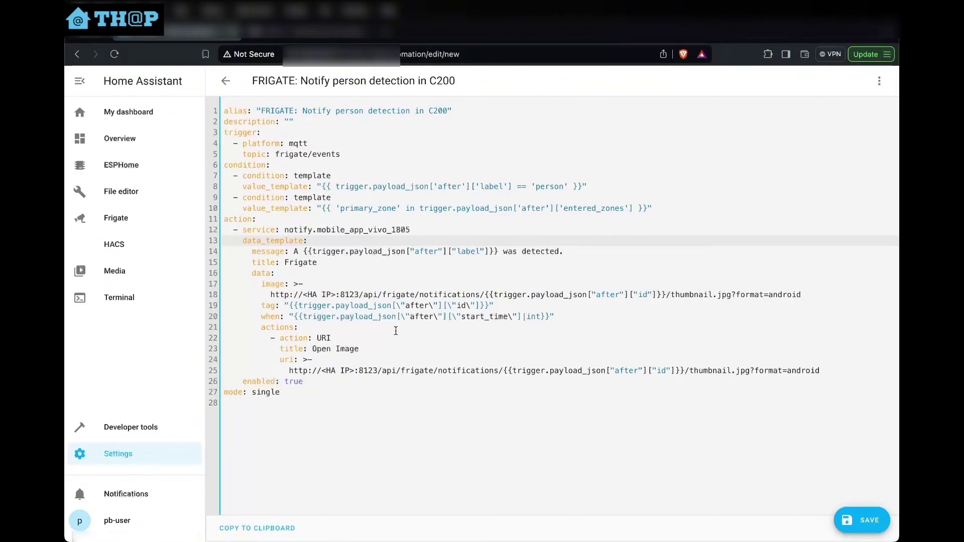
left_click(295, 251)
left_click(377, 260)
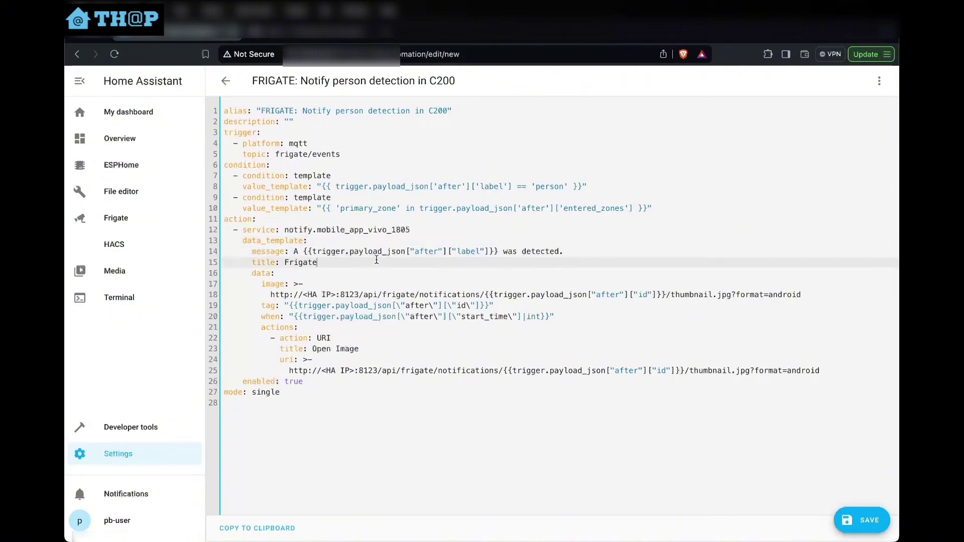
left_click(312, 252)
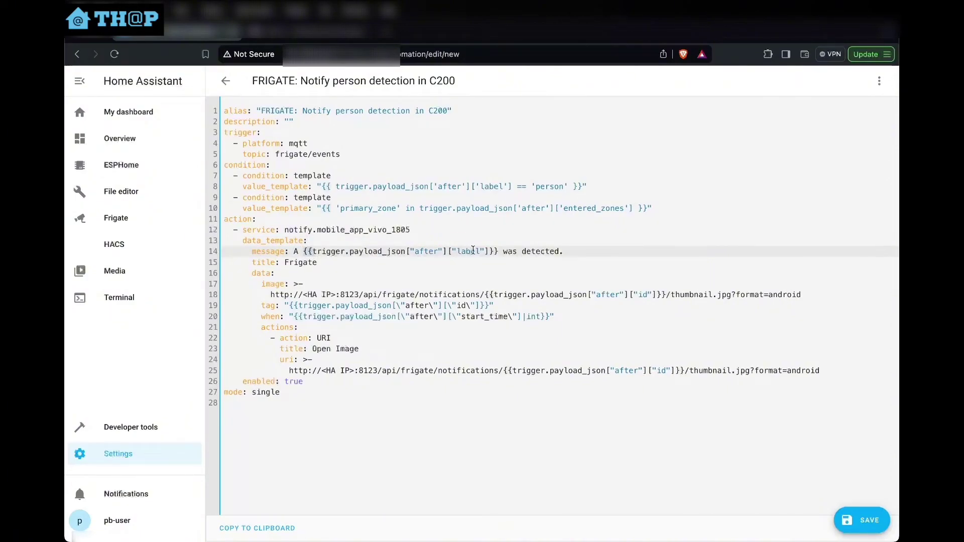
left_click(490, 251)
double_click(543, 187)
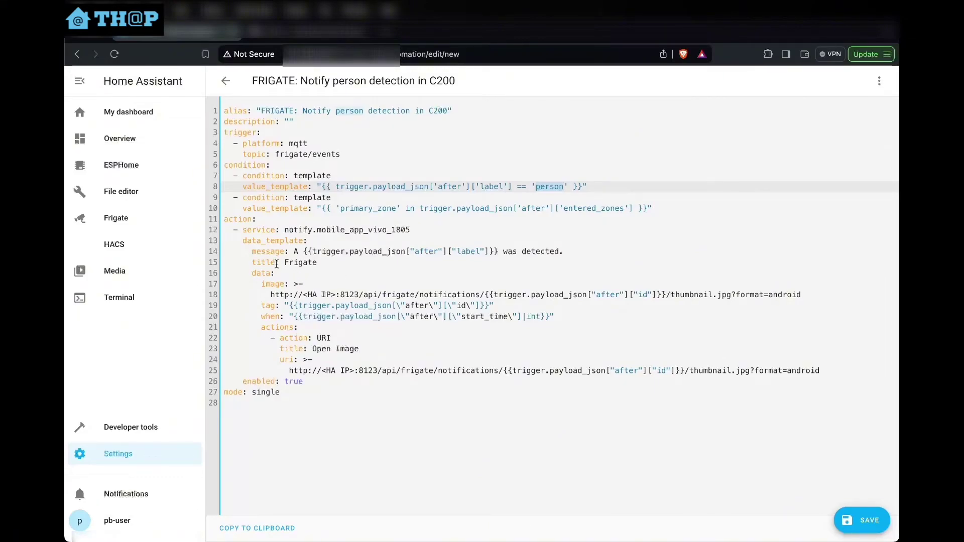
left_click(297, 263)
left_click(339, 274)
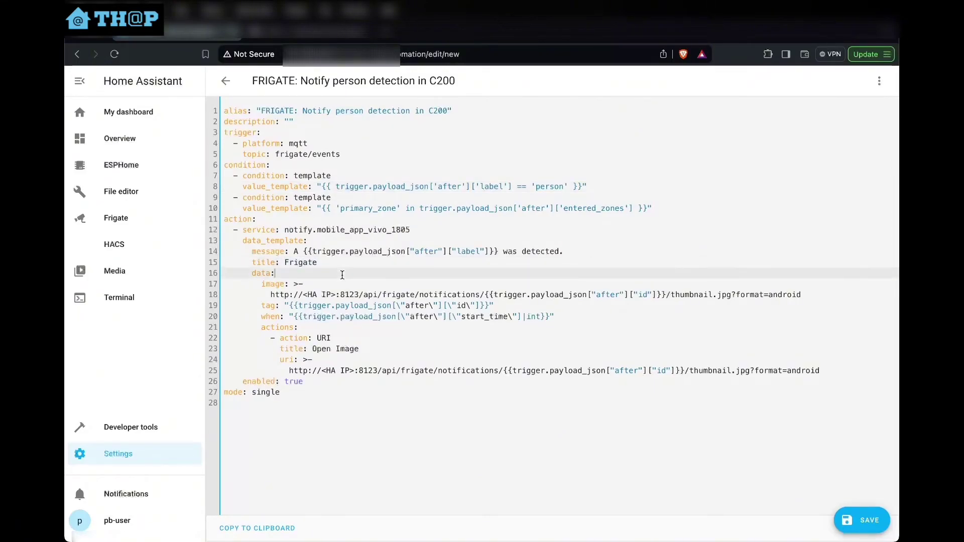
Replace <HA IP> in the notification image URL with homeassistant.local, keeping format=android
left_click(296, 293)
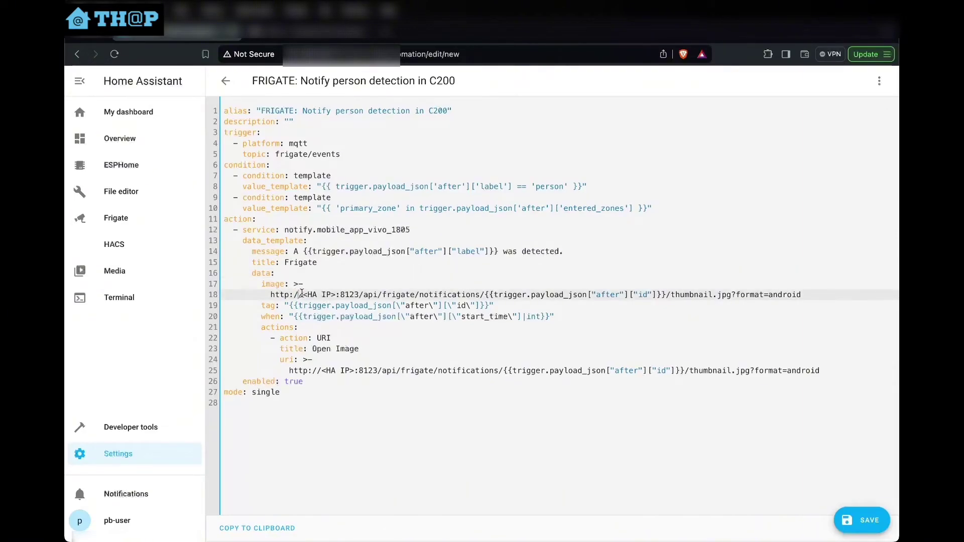
left_click_drag(303, 294, 337, 294)
left_click(289, 295)
type("s")
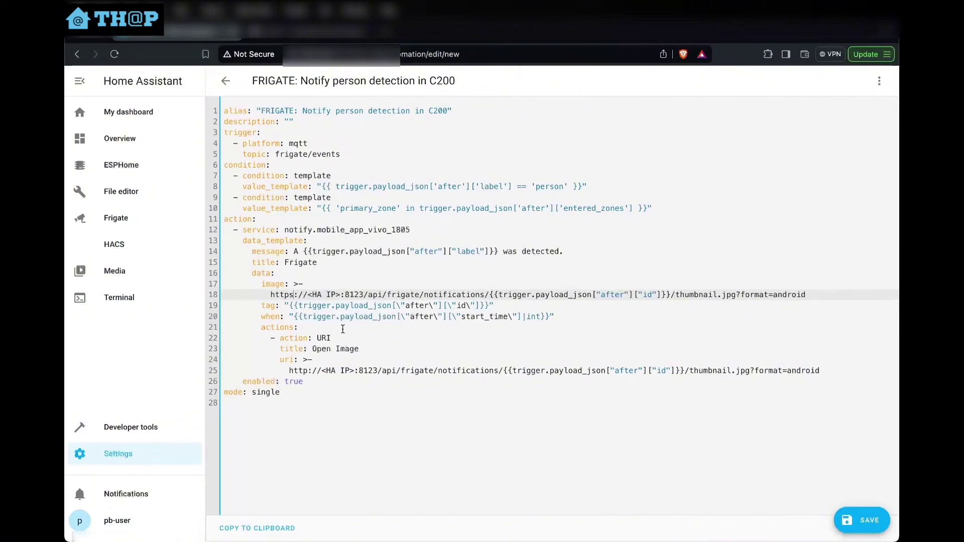
key("BackSpace")
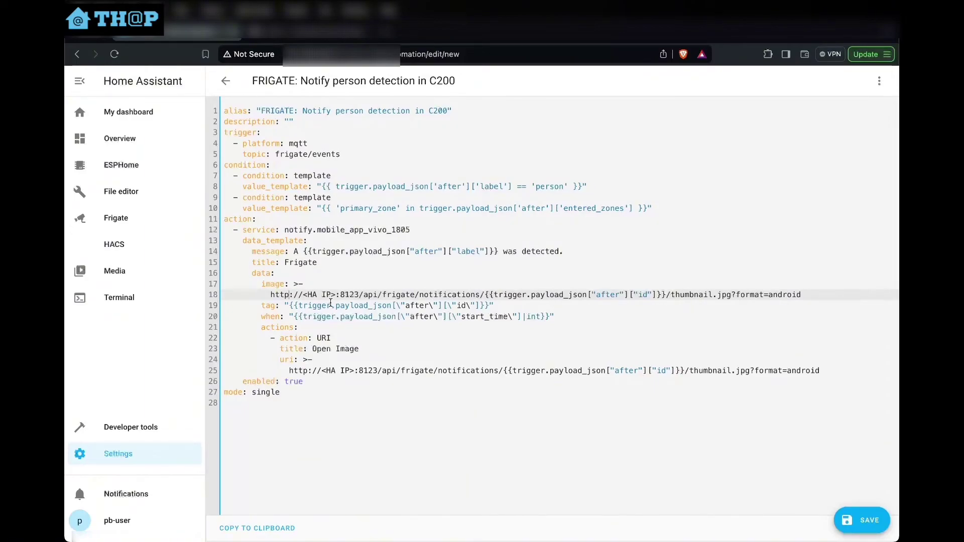
left_click_drag(308, 296, 337, 295)
left_click(304, 296)
type("homeassit")
type("tant.local")
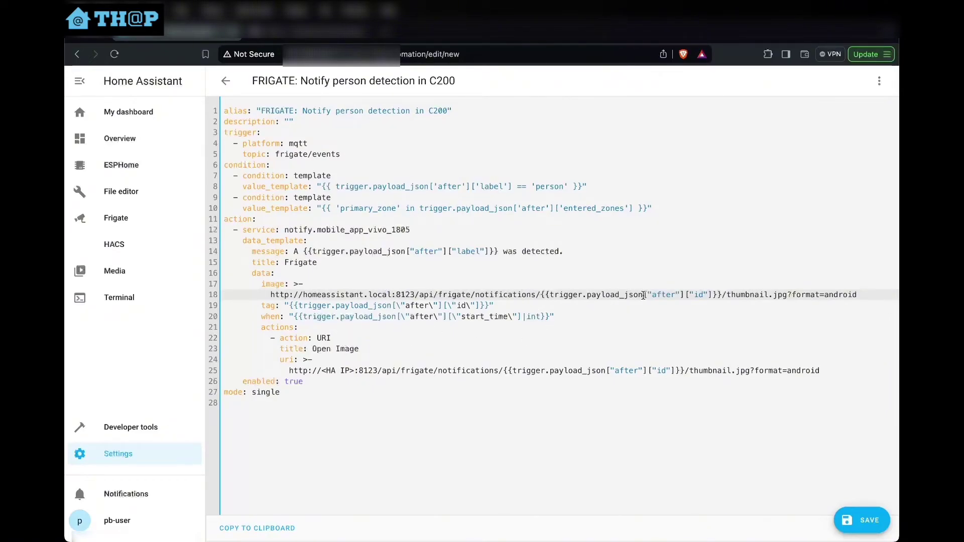
double_click(826, 295)
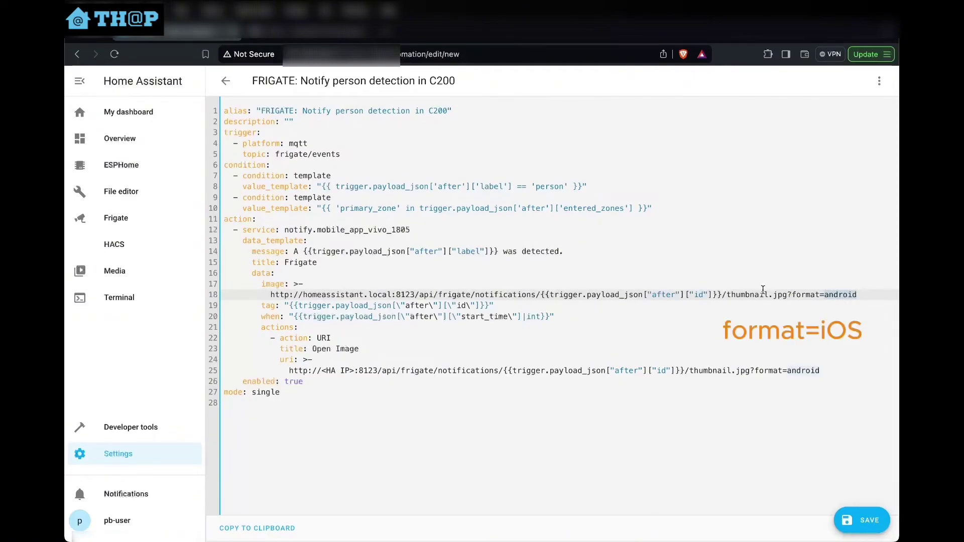
key("Down")
key("Down")
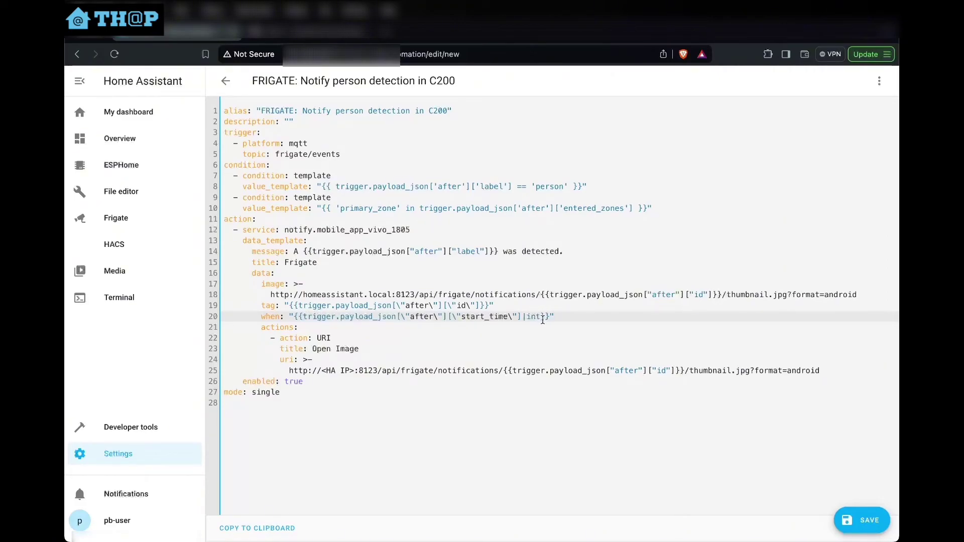
left_click_drag(257, 327, 332, 374)
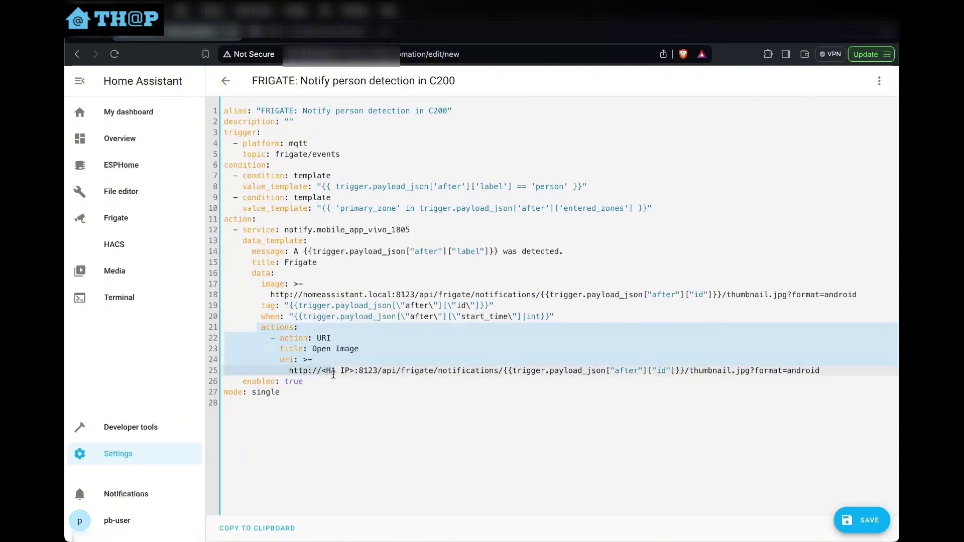
left_click(405, 359)
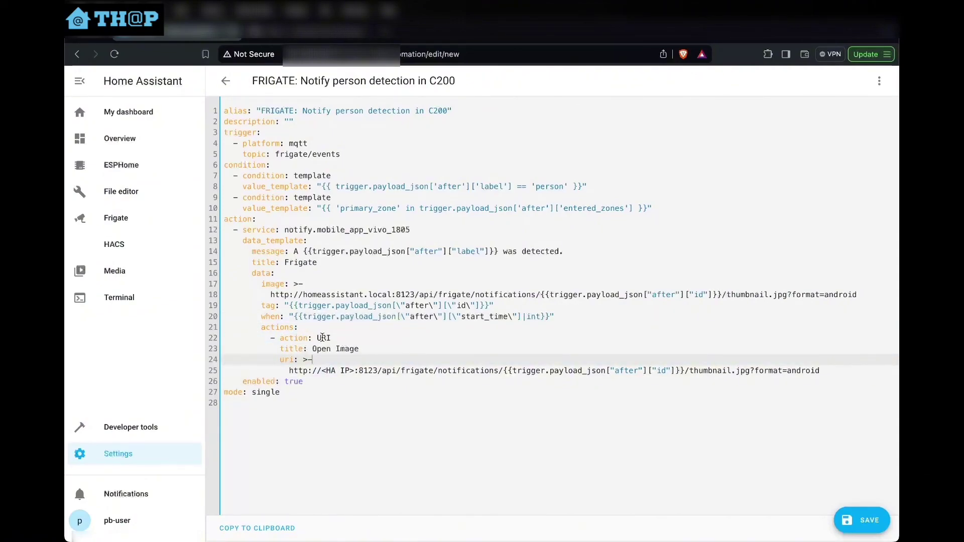
left_click_drag(290, 371, 311, 370)
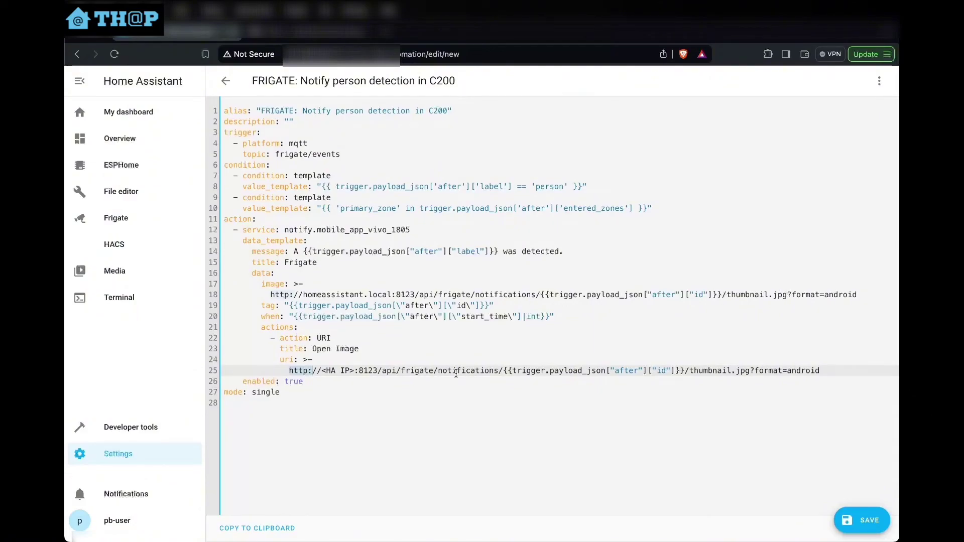
key("shift+Left")
key("shift+Left")
left_click(291, 383)
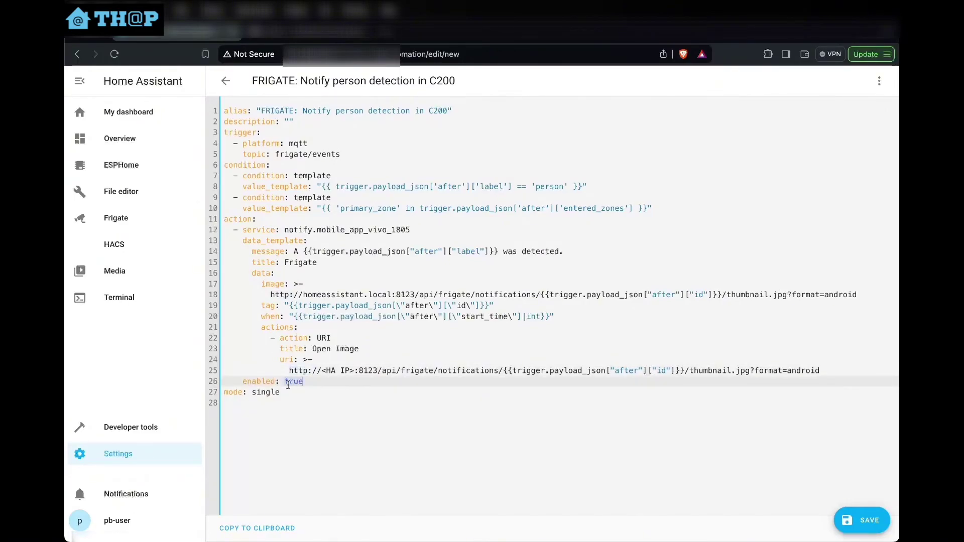
left_click(263, 394)
left_click(426, 339)
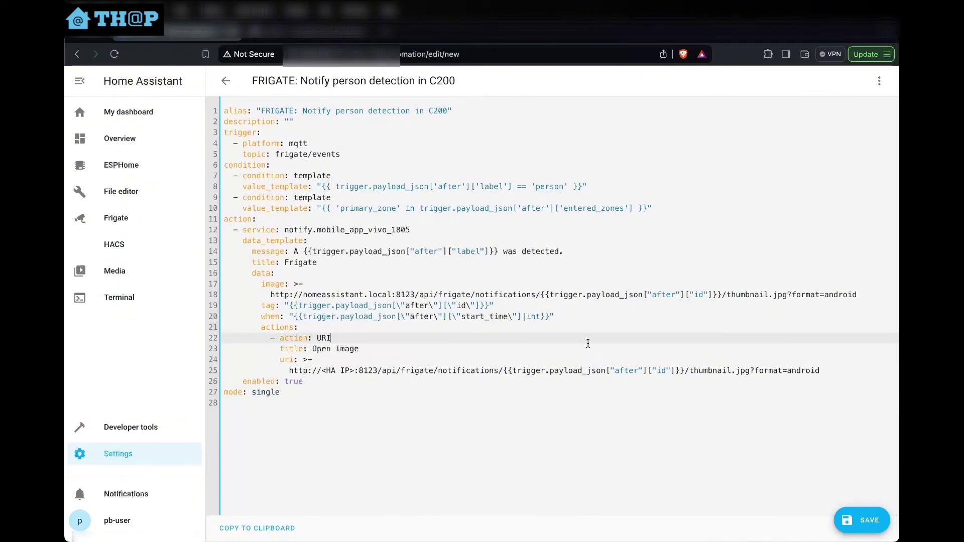
Save the FRIGATE: Notify person detection in C200 automation, then highlight the notify service and device names
left_click(860, 520)
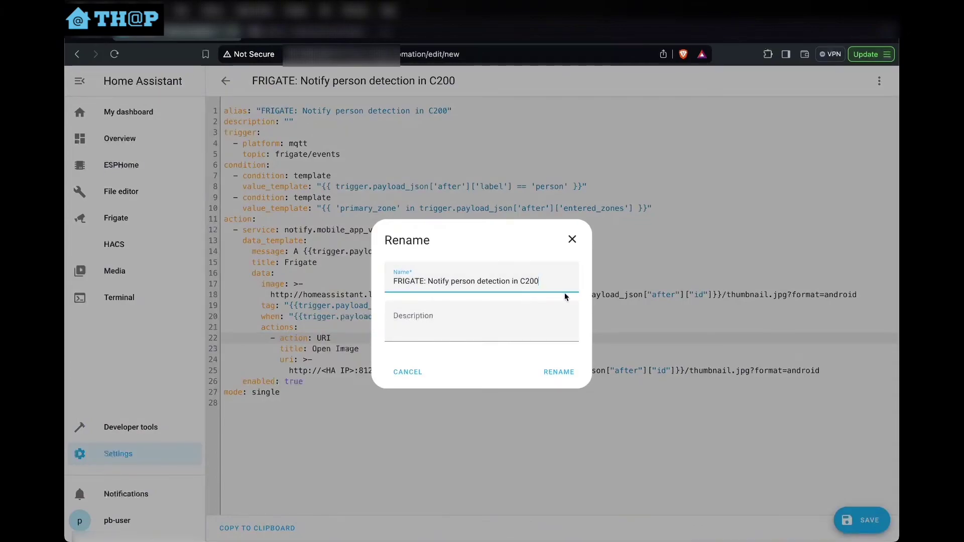
left_click(559, 372)
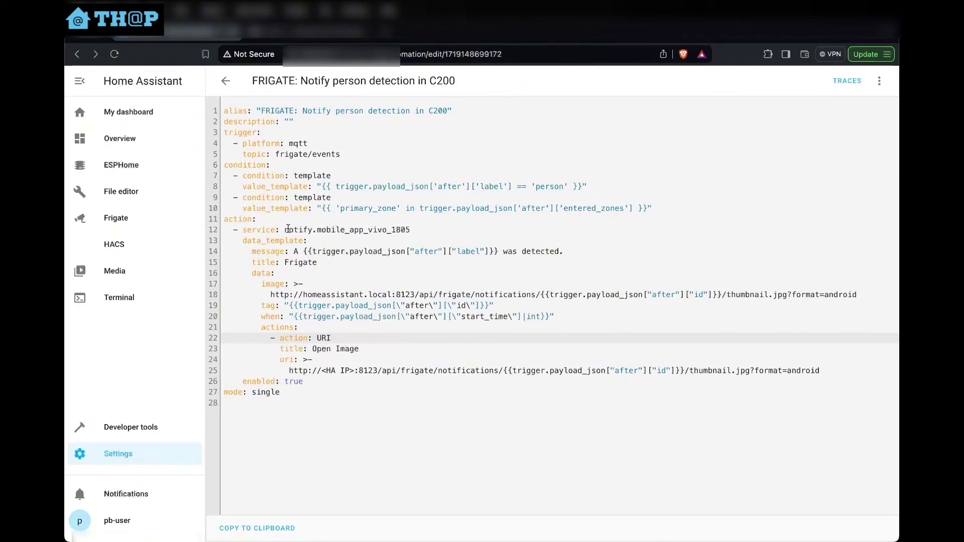
left_click_drag(285, 229, 410, 227)
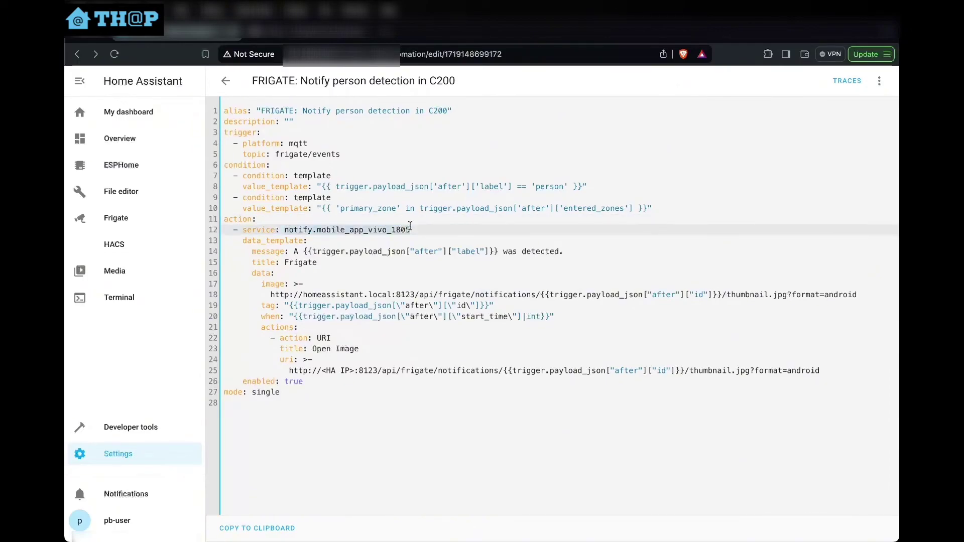
left_click(360, 230)
left_click_drag(317, 229, 421, 233)
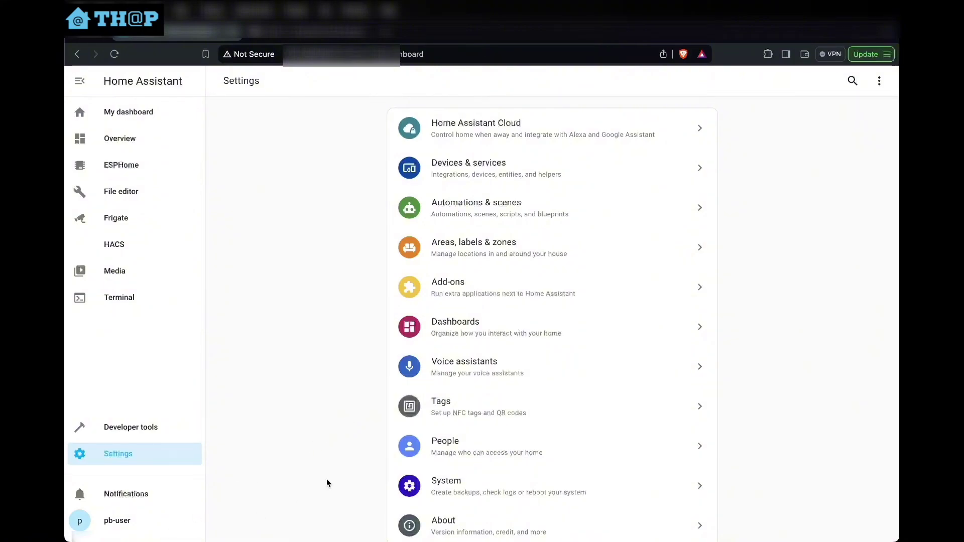
In People, add a new person named 'test-home-user' and allow them to log in
left_click(496, 446)
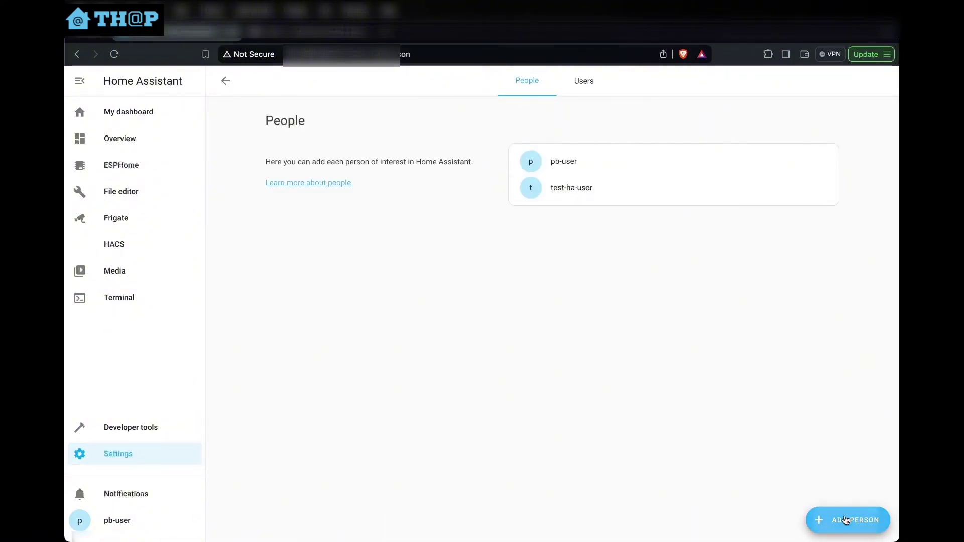
left_click(829, 520)
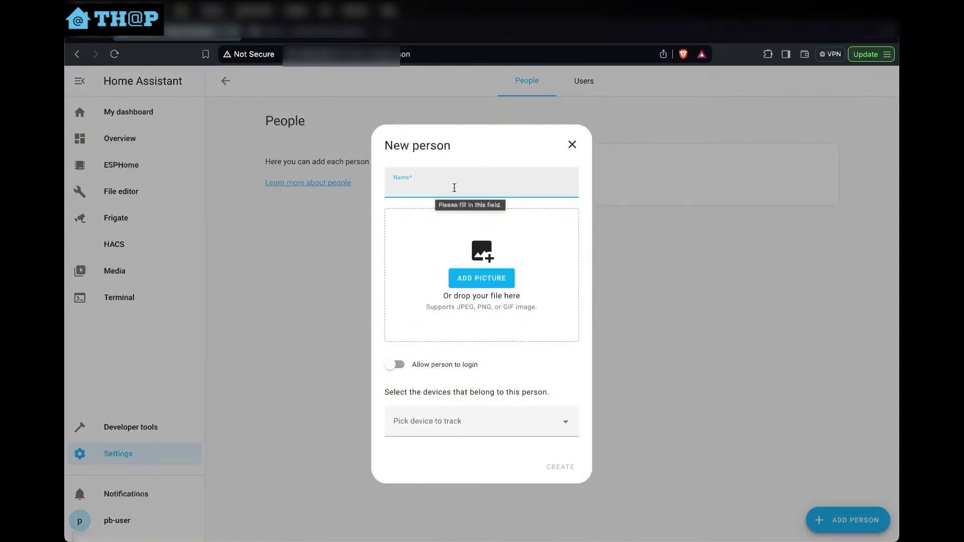
type("te")
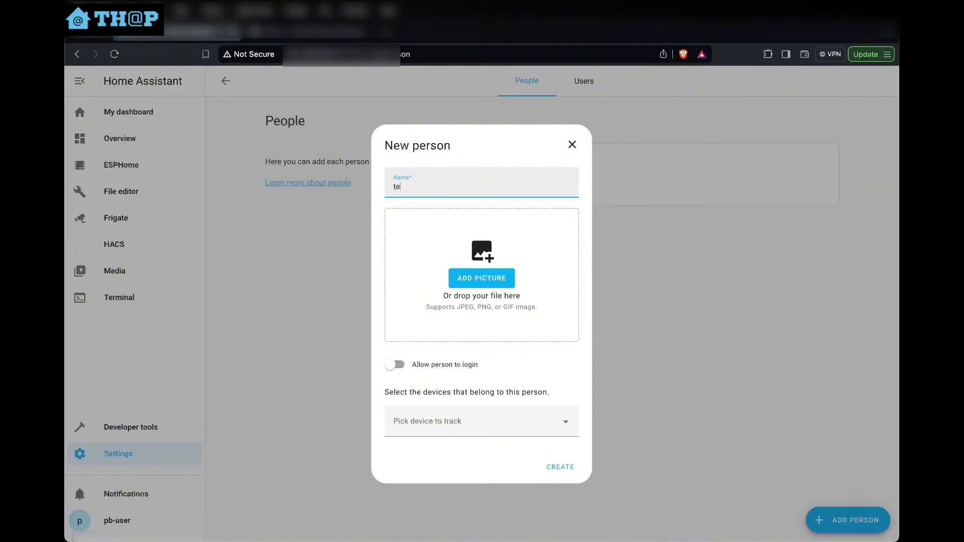
type("st-home-user")
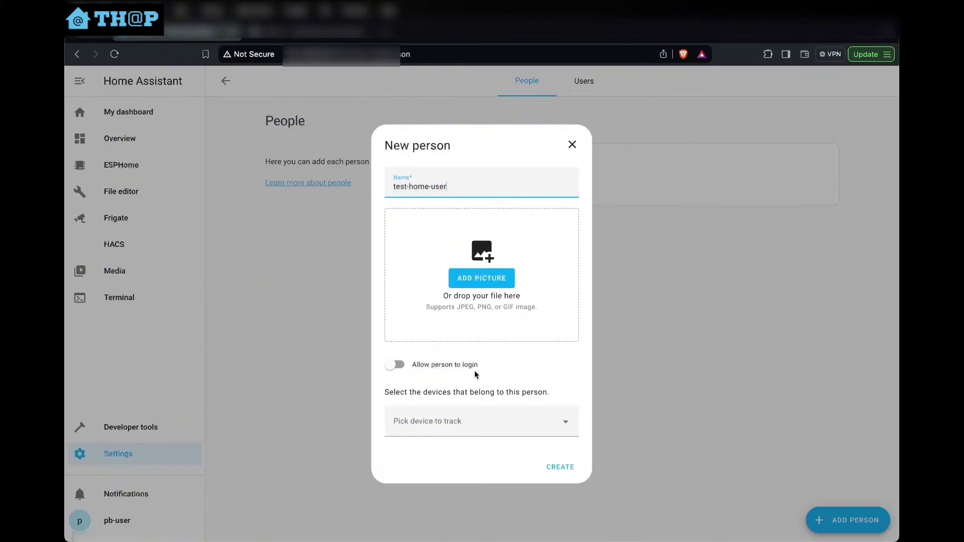
left_click(395, 365)
Enter and confirm a password for the new user, retyping the mistyped confirmation
left_click(385, 242)
type("••••••")
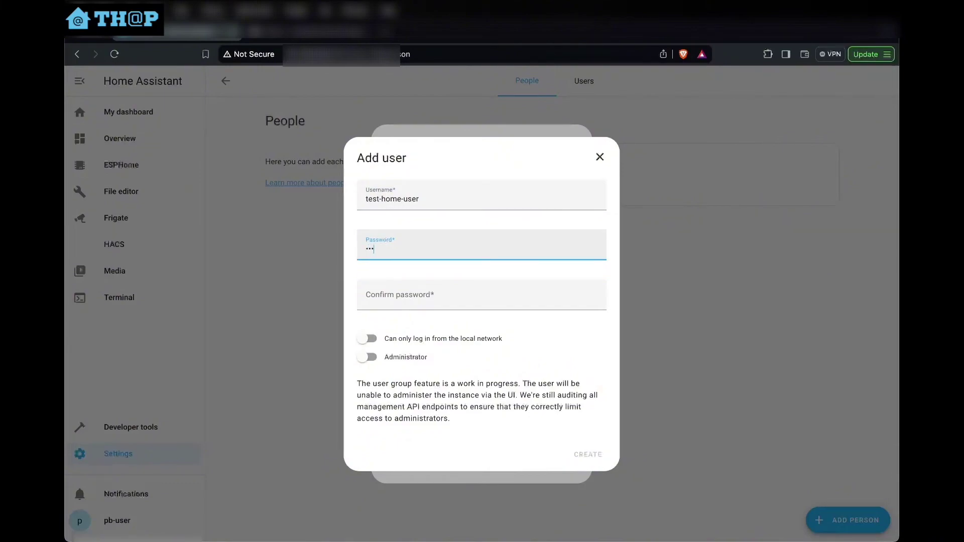
left_click(386, 288)
type("•••••")
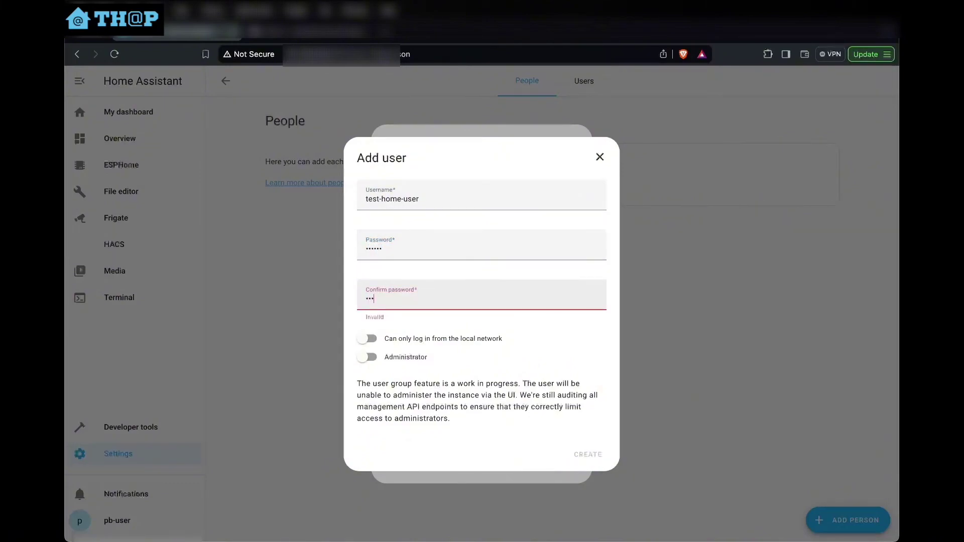
double_click(396, 303)
type("••••••")
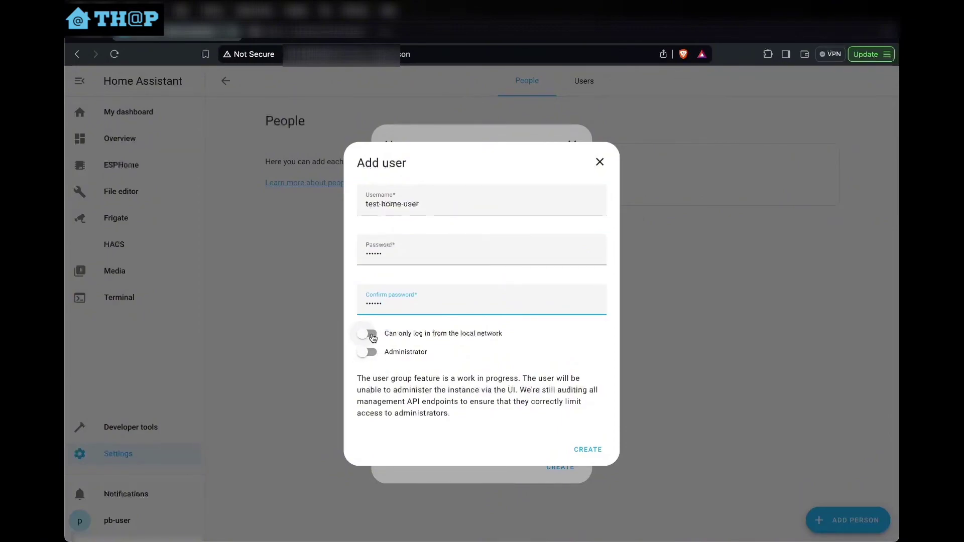
Toggle the local-network-only login restriction, then discard the Add user and New person forms unsaved
left_click(373, 339)
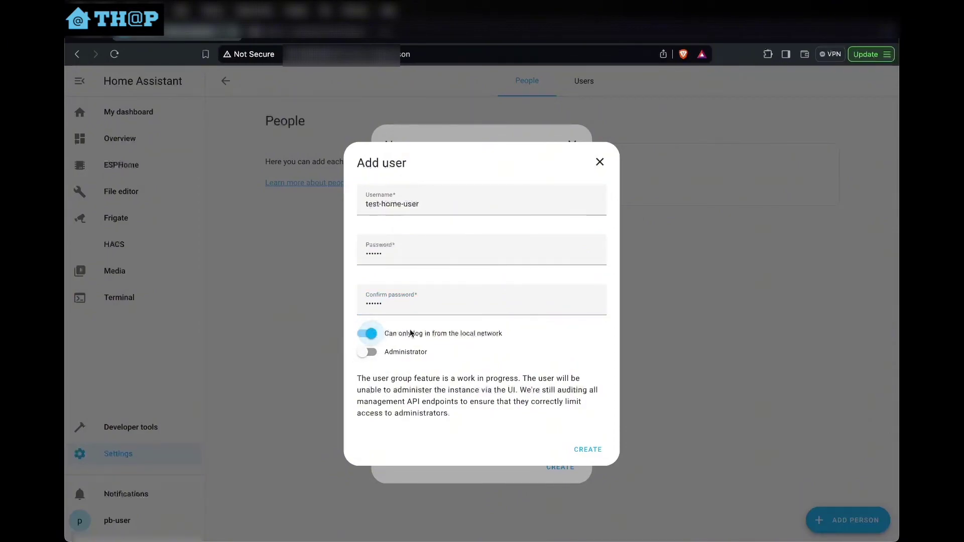
left_click_drag(403, 335, 503, 336)
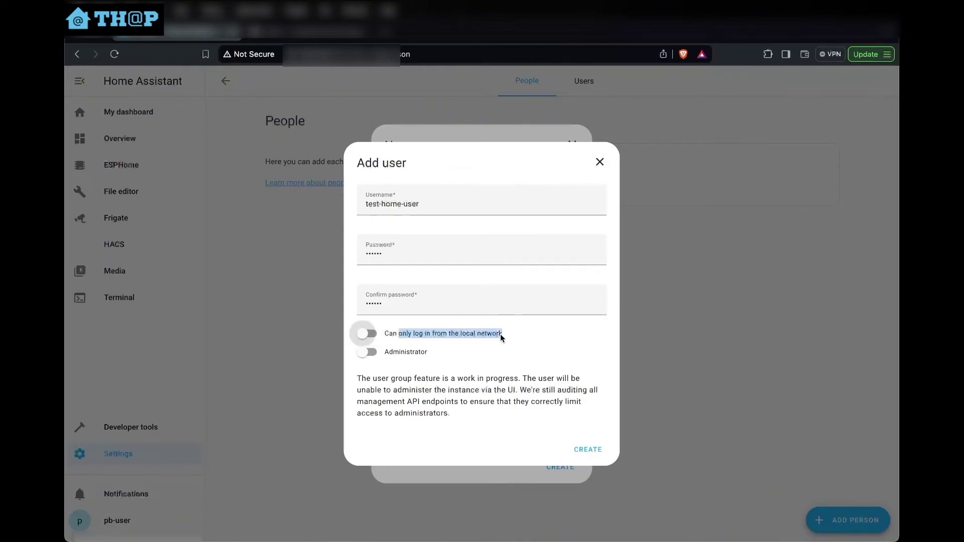
left_click(389, 334)
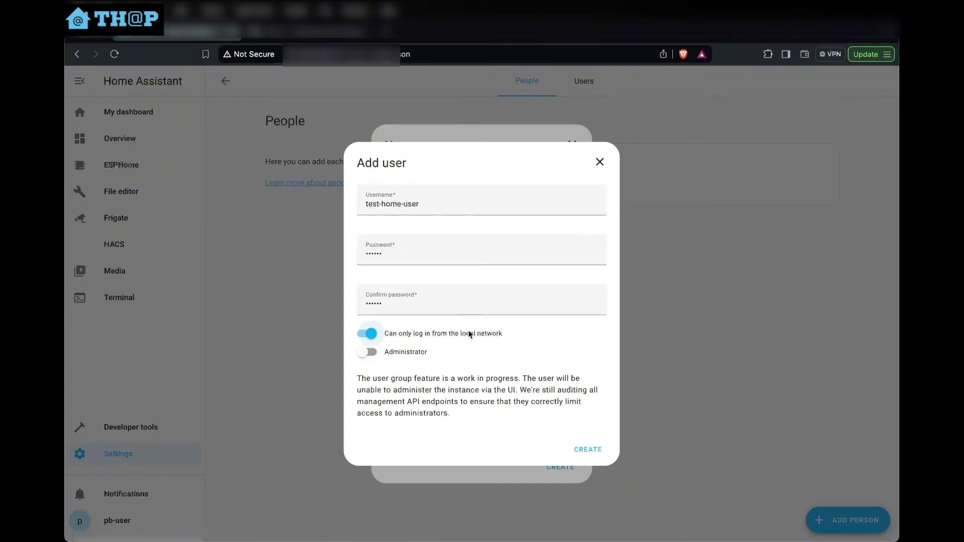
left_click(390, 335)
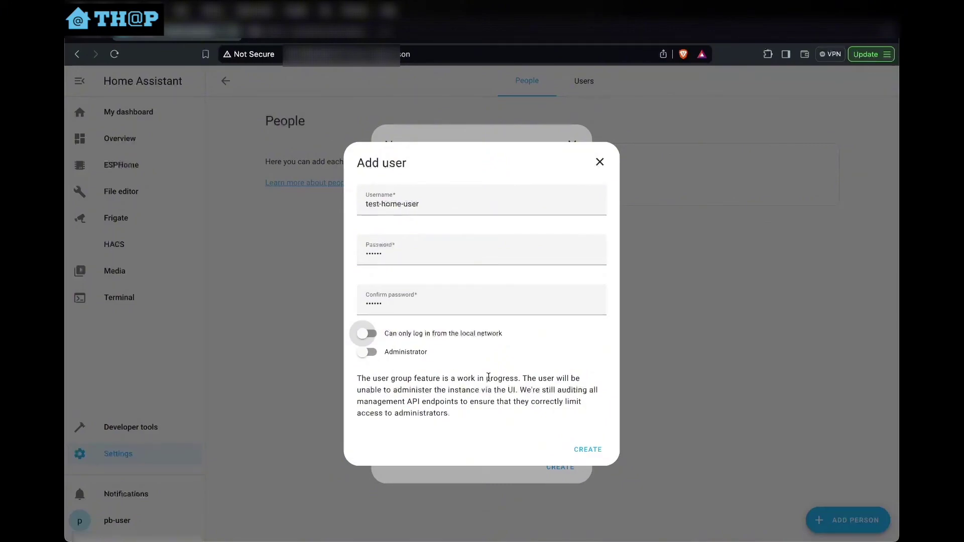
left_click(599, 162)
left_click(573, 146)
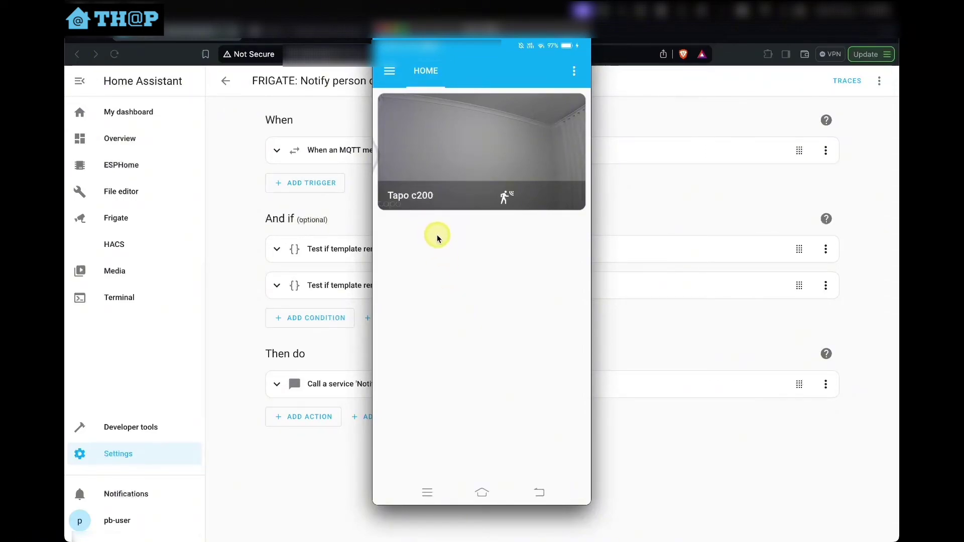
In the companion app, go to App Configuration > Notification channels and edit the General channel
left_click(390, 73)
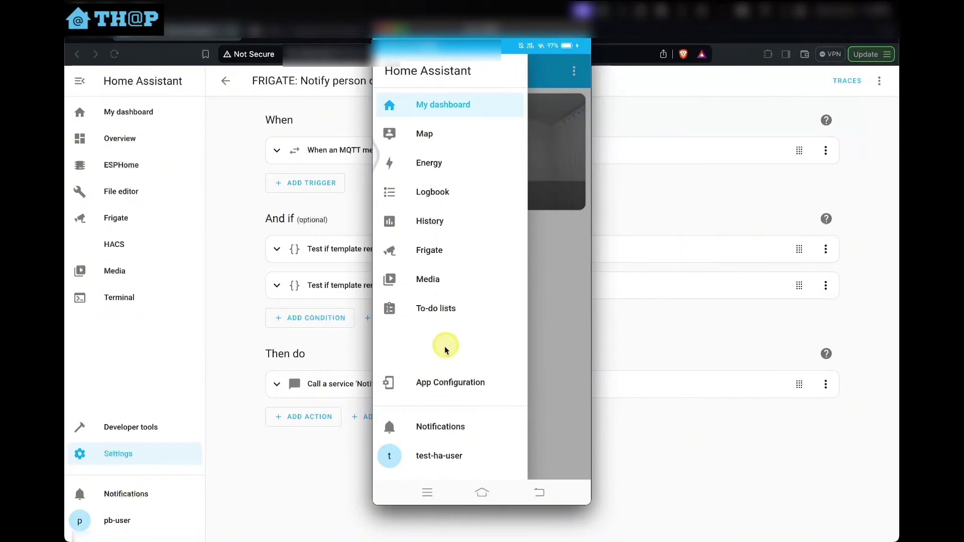
left_click(441, 387)
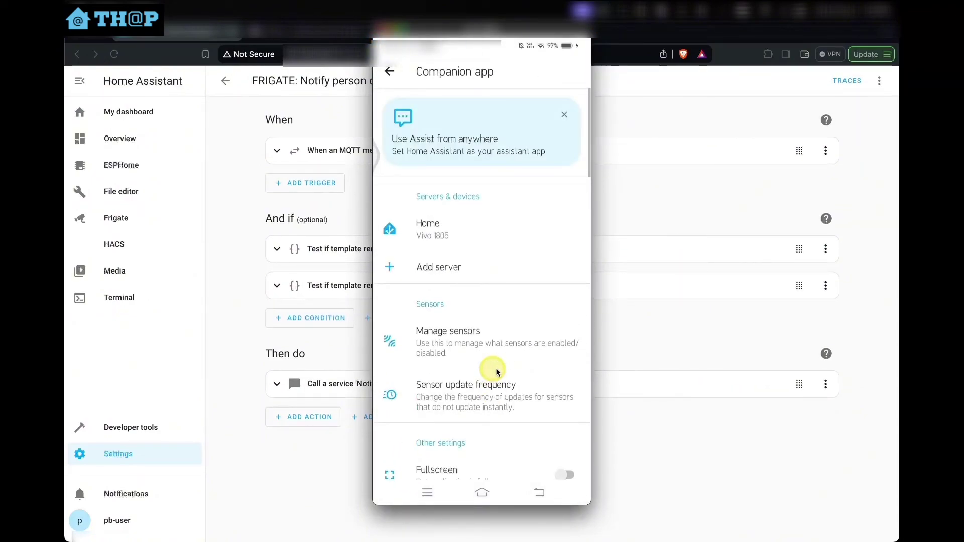
scroll(497, 371, "down", 5)
scroll(497, 372, "down", 6)
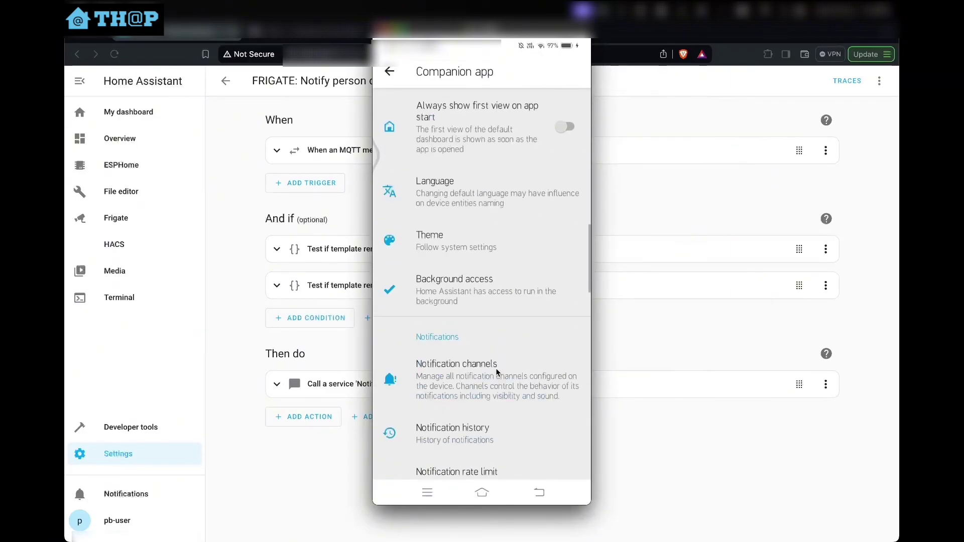
left_click(468, 301)
left_click(477, 355)
left_click(493, 317)
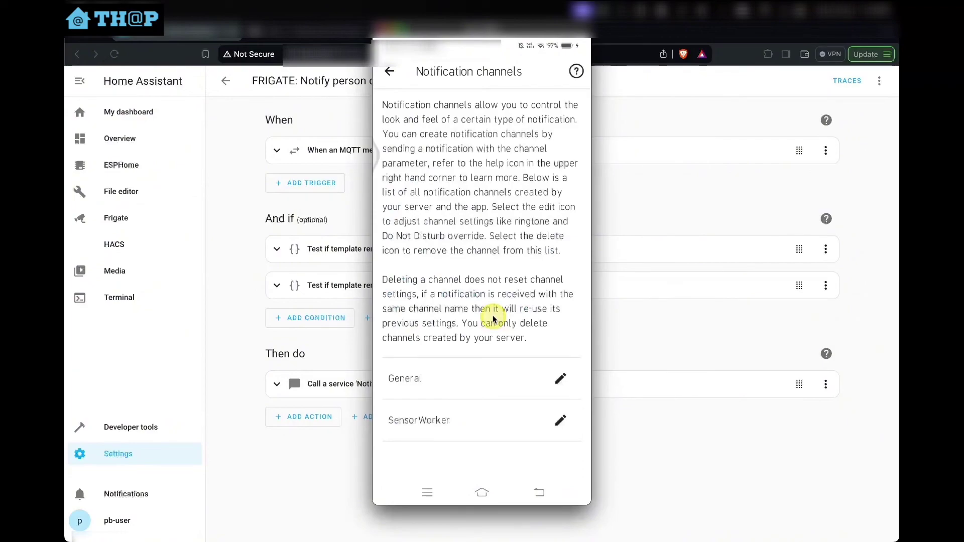
left_click(560, 379)
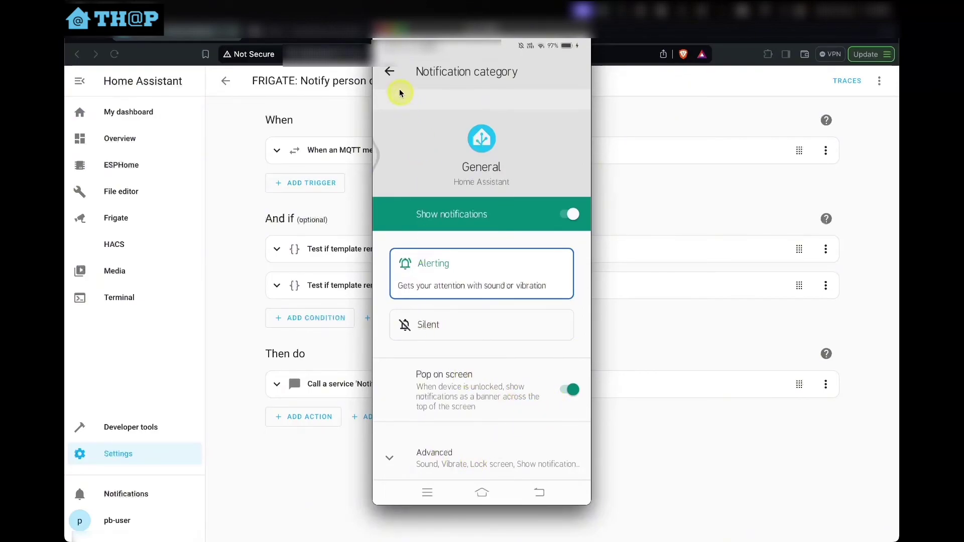
Back out of the phone and app settings to the HOME dashboard, then return to the automation editor
left_click(394, 77)
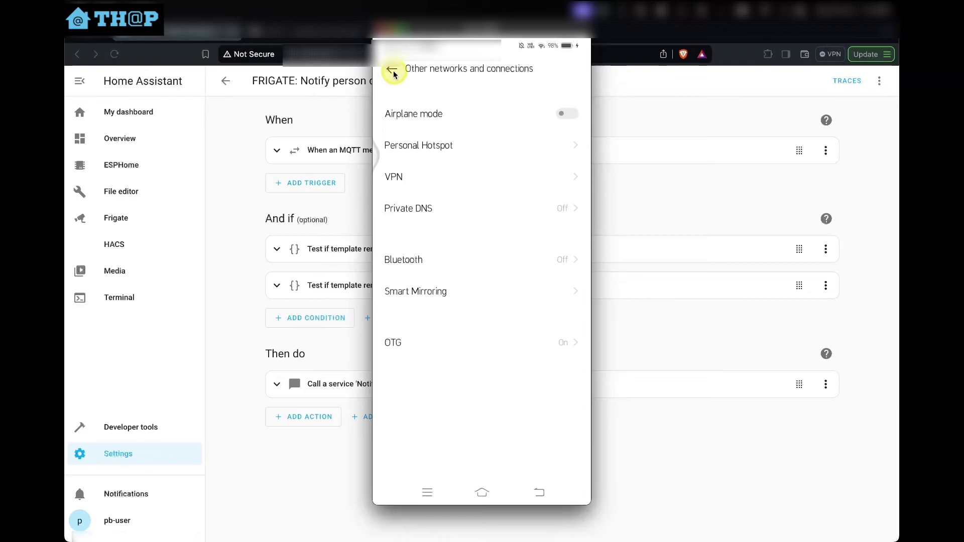
left_click(395, 75)
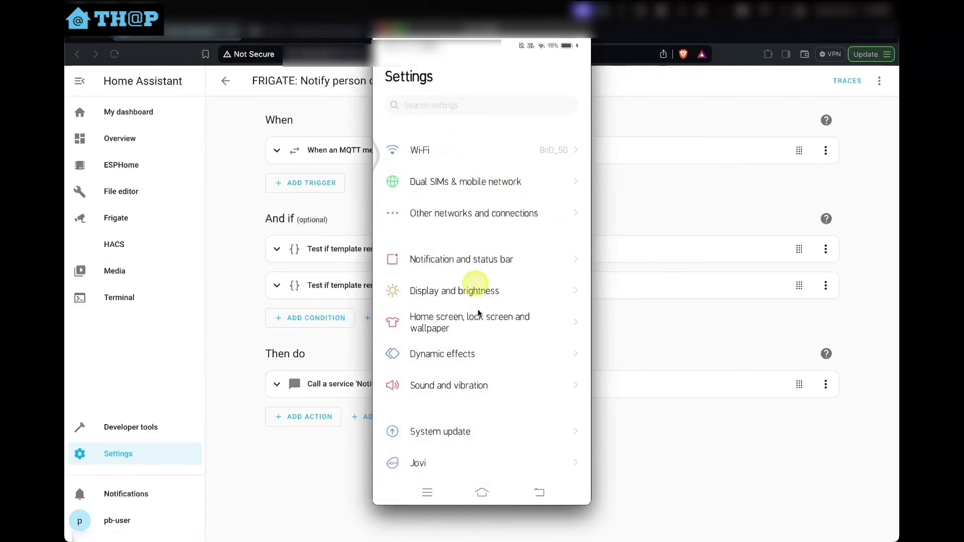
double_click(539, 497)
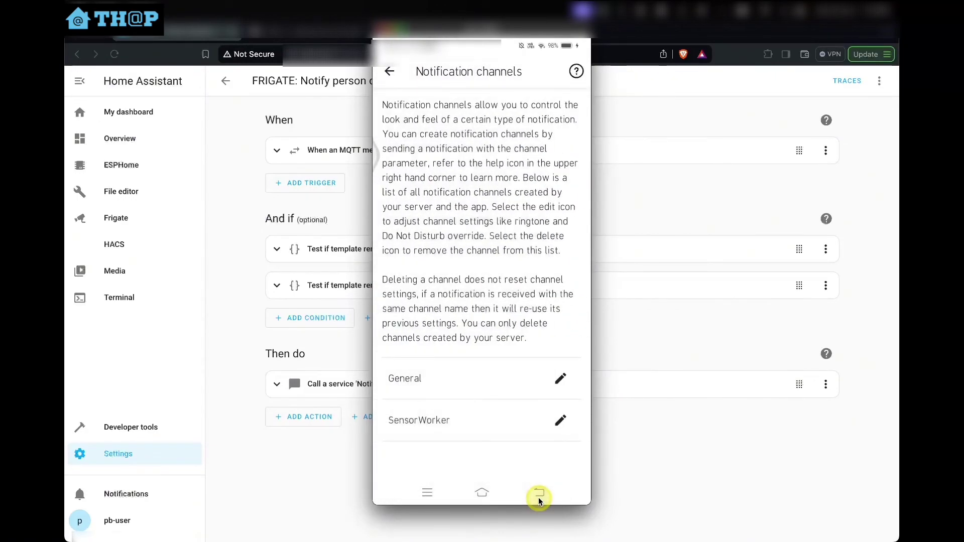
left_click(539, 498)
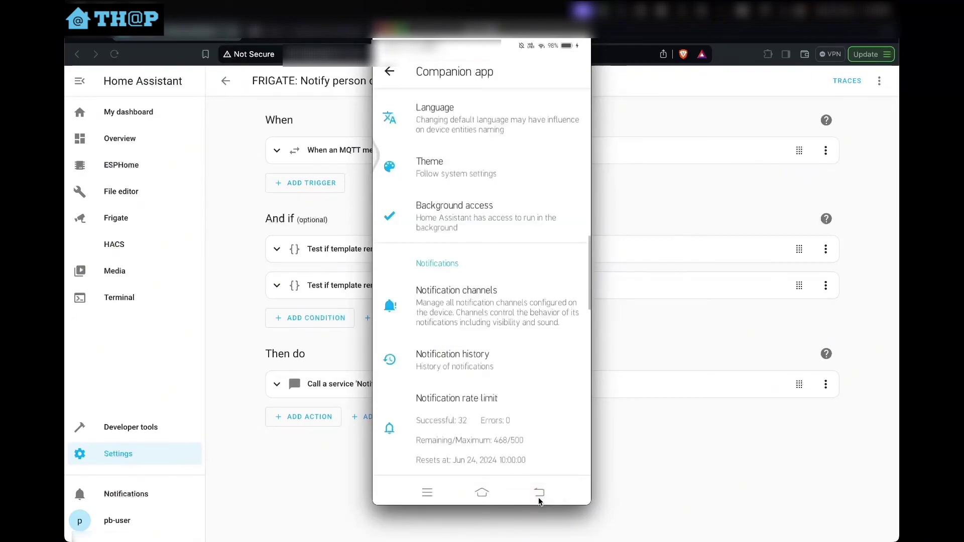
left_click(538, 498)
left_click(555, 390)
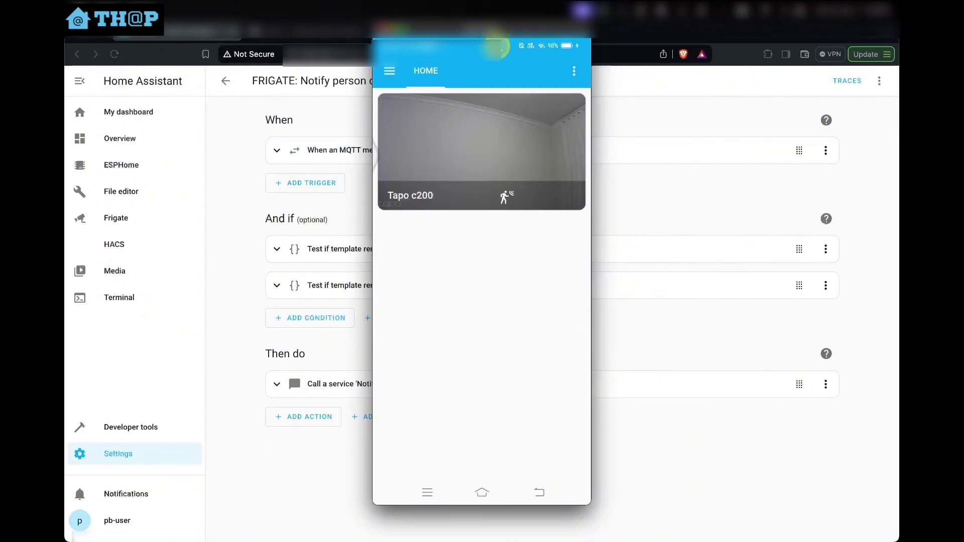
left_click(847, 82)
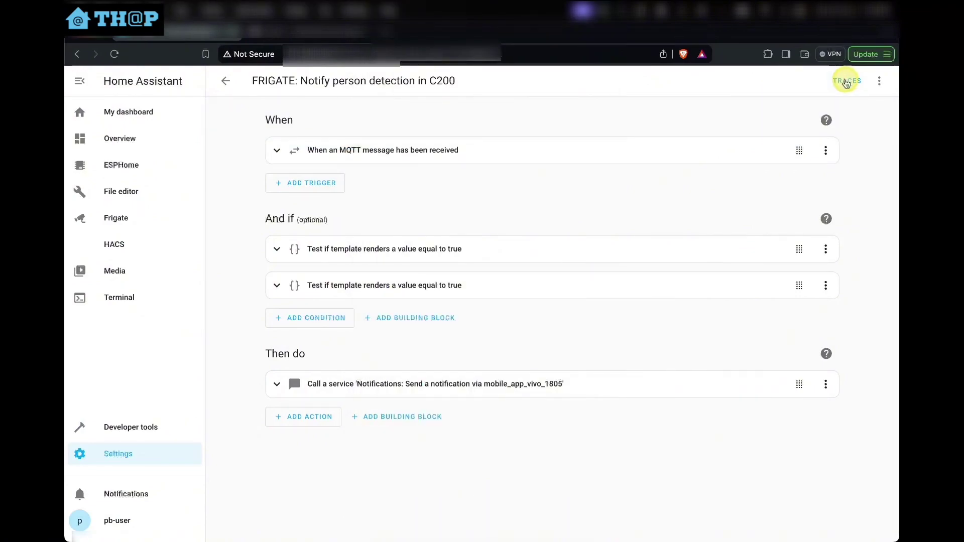
Check the automation's trace and Last triggered, then reopen FRIGATE: Notify person detection in C200
left_click(847, 81)
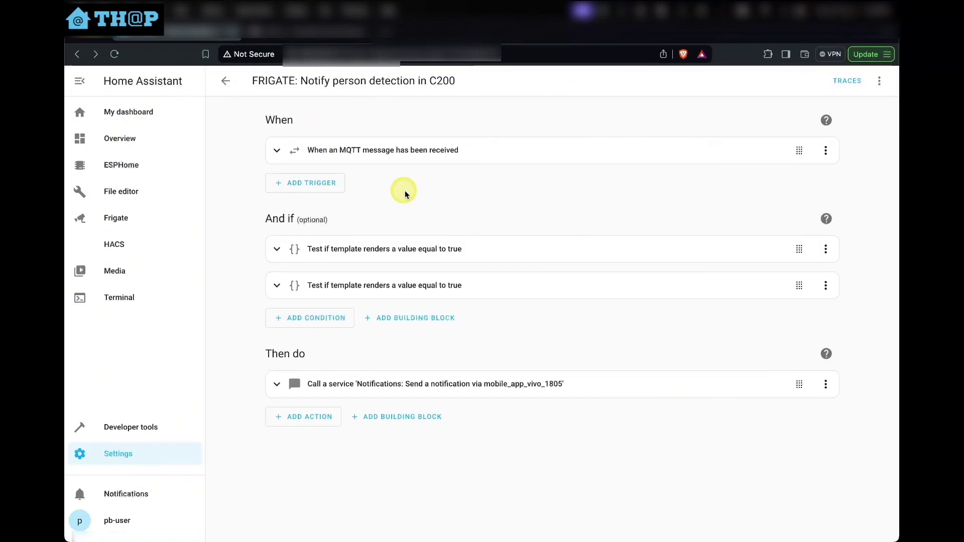
left_click(226, 81)
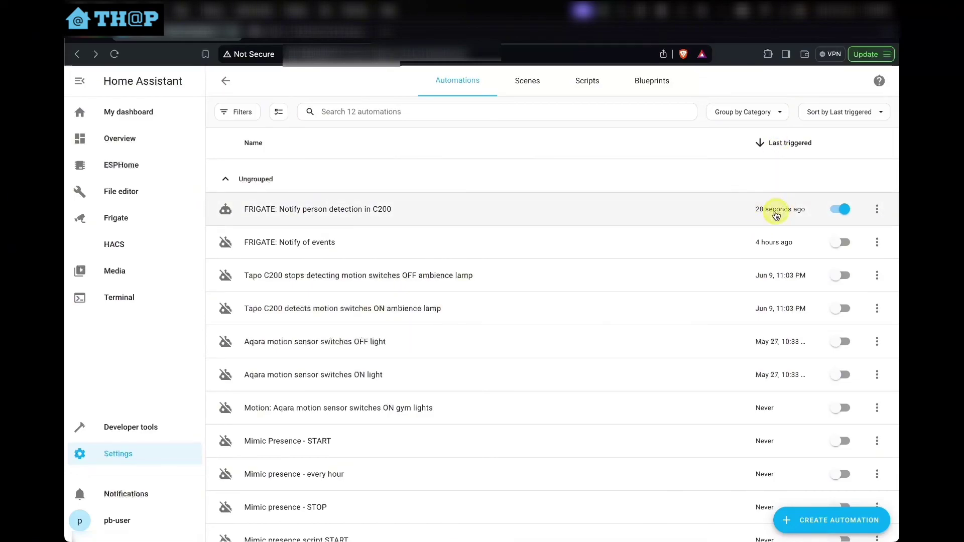
left_click(529, 223)
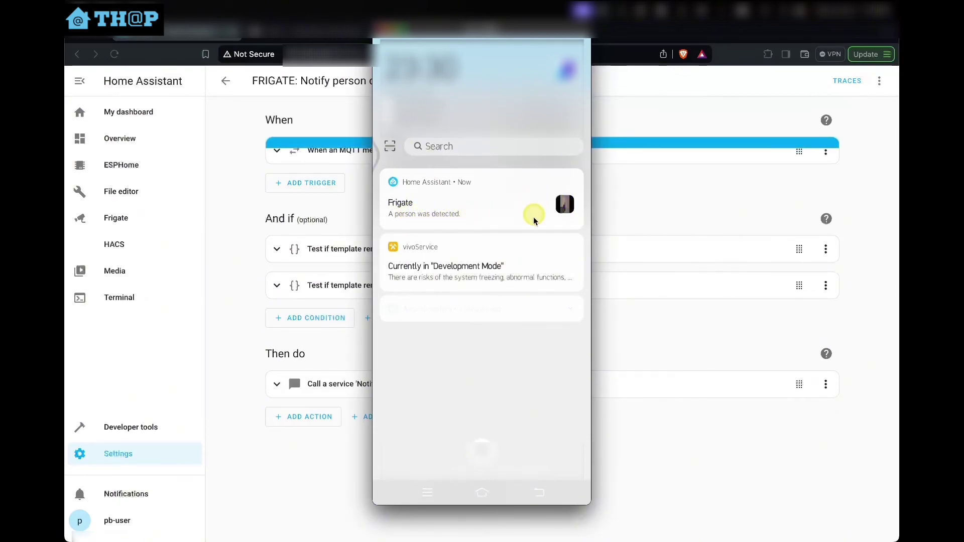
Expand the Frigate notification and view its snapshot thumbnail.jpg full page in the phone browser
left_click_drag(533, 211, 538, 286)
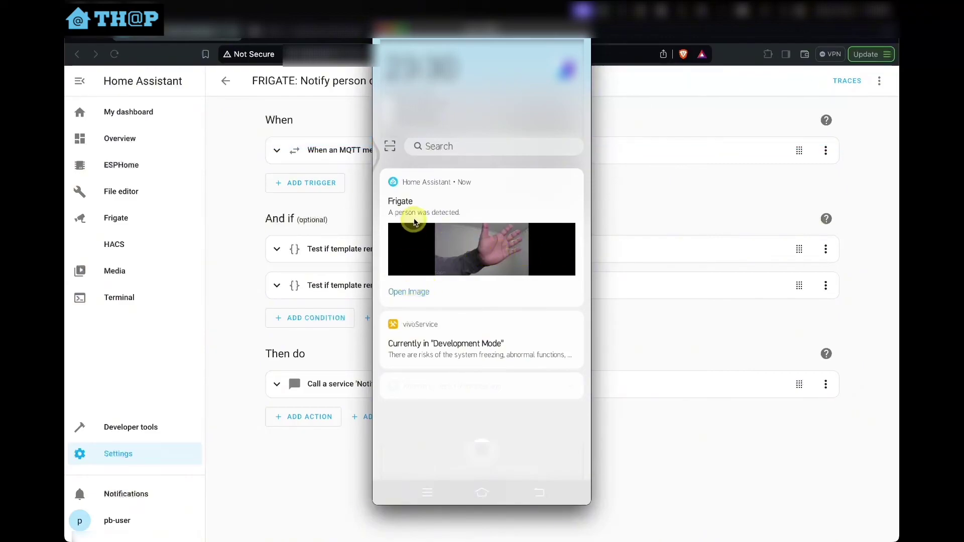
left_click(409, 293)
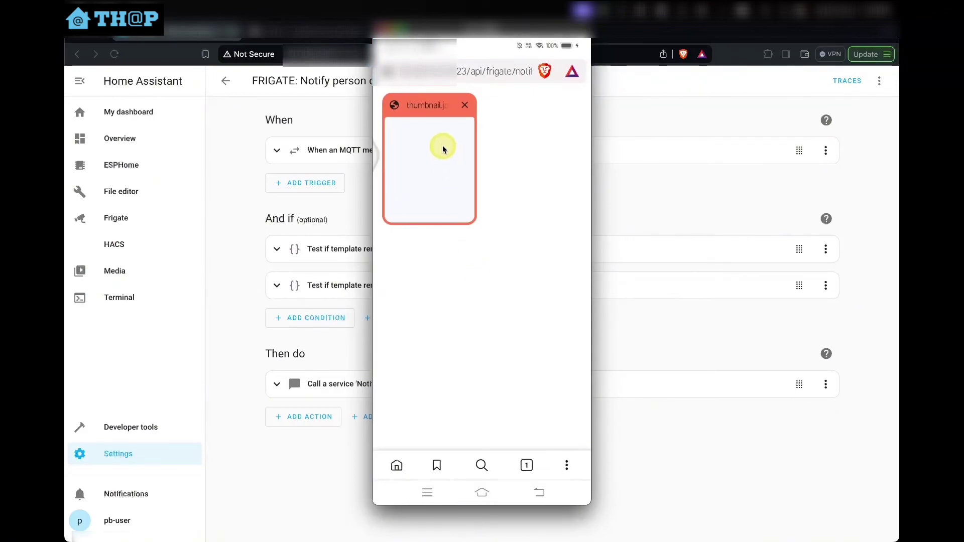
left_click(443, 149)
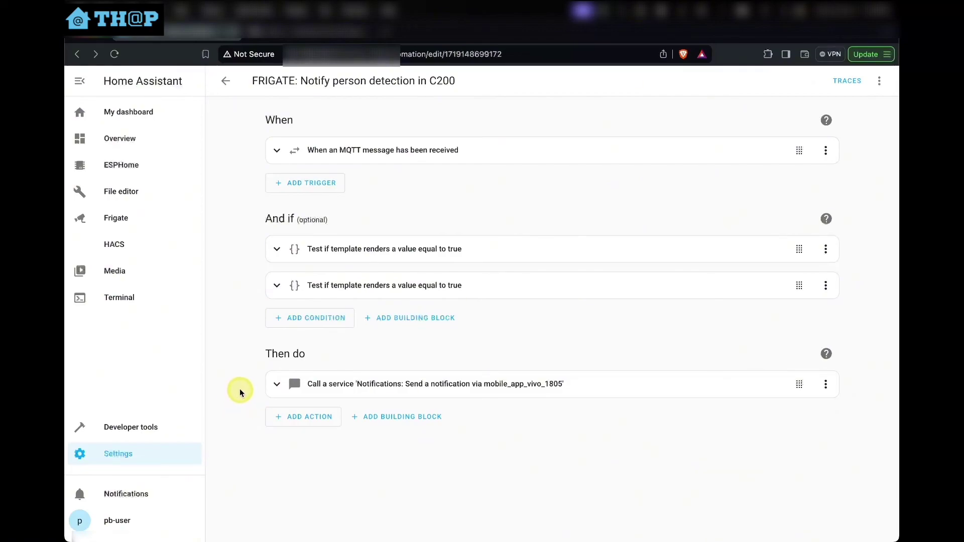
Expand the second template condition to view its code, then go to Settings
left_click(276, 286)
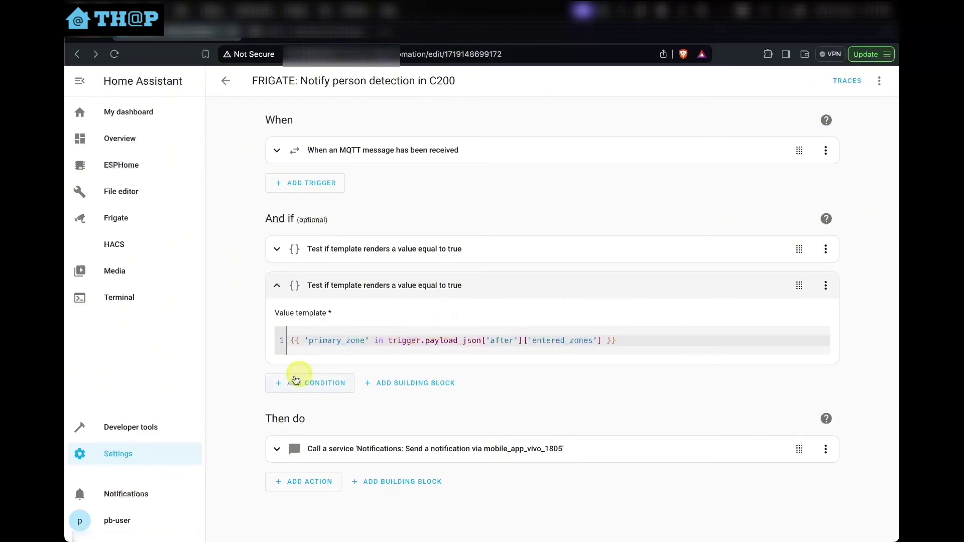
left_click(148, 461)
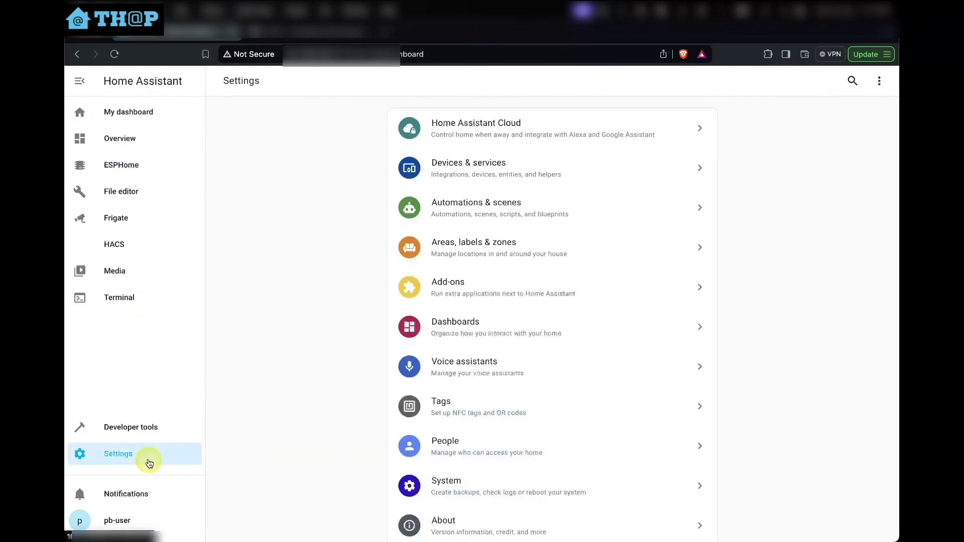
Open the MQTT integration under Devices & services and configure the Mosquitto broker
left_click(532, 179)
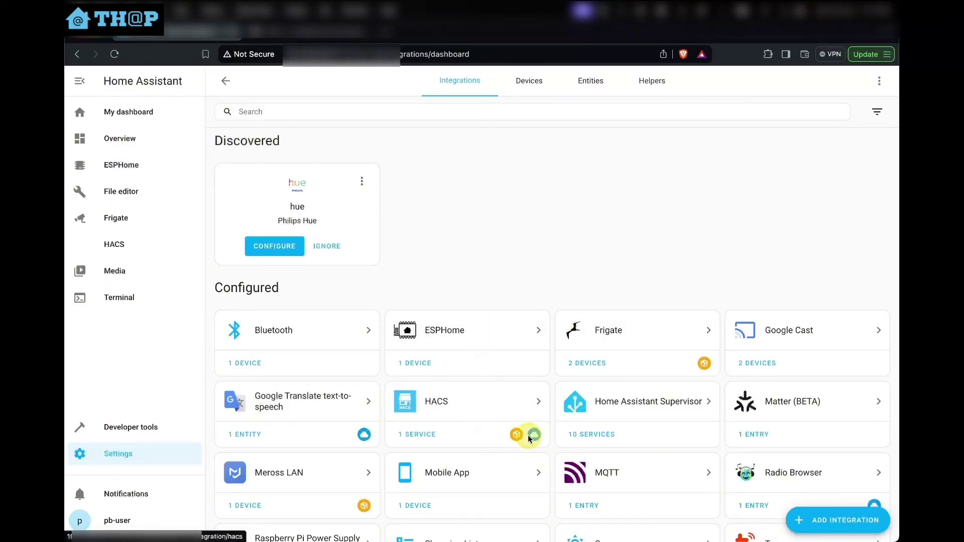
scroll(598, 435, "down", 3)
left_click(610, 394)
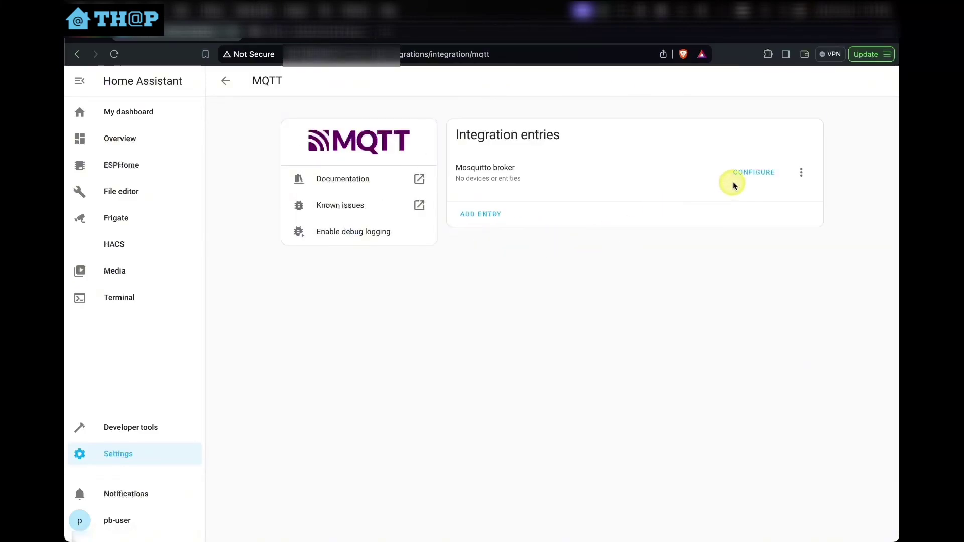
left_click(749, 181)
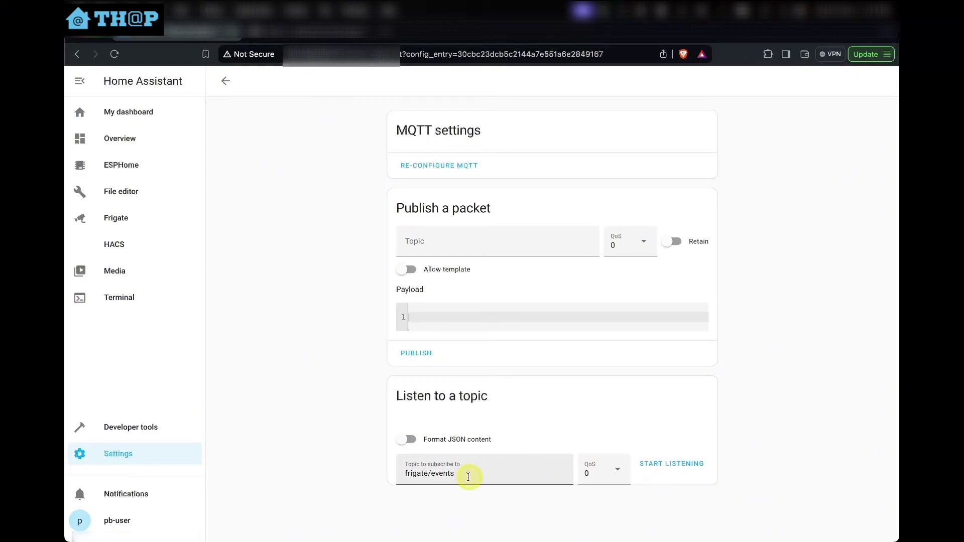
Listen on frigate/events and select the full JSON payload of Message 0
left_click(676, 464)
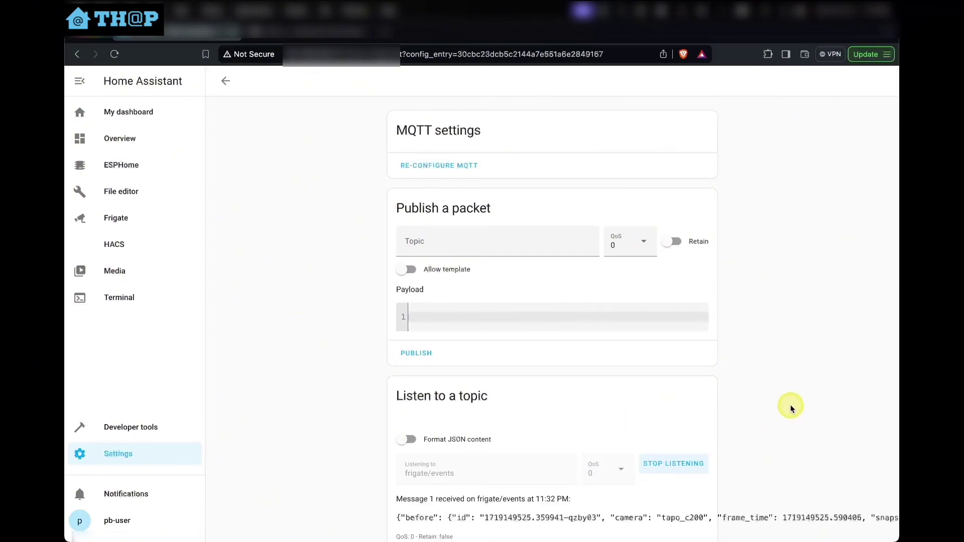
scroll(790, 405, "down", 3)
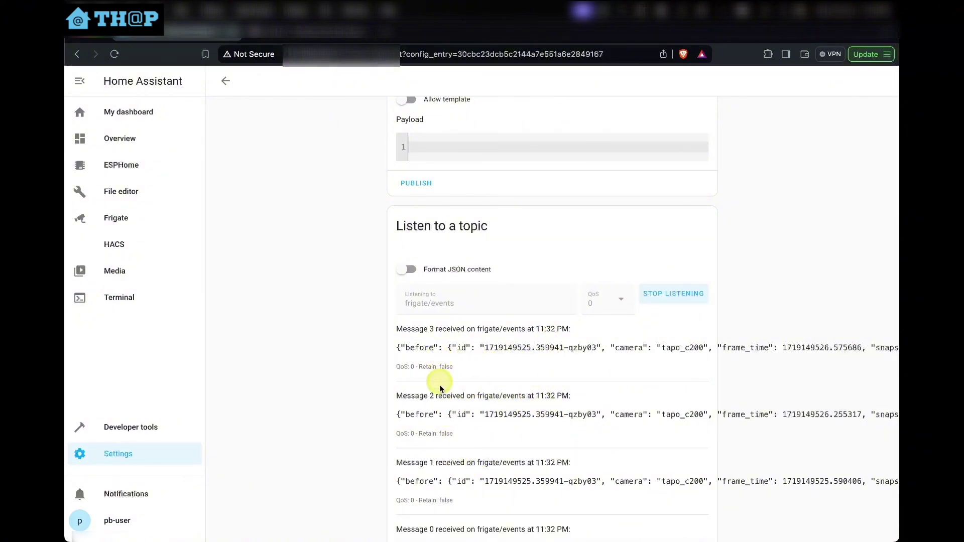
scroll(438, 378, "down", 3)
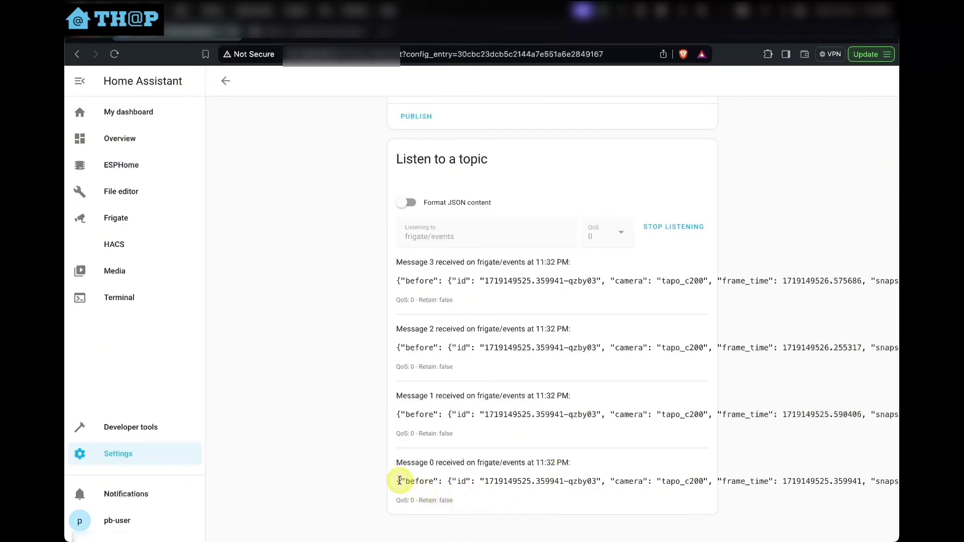
left_click_drag(397, 480, 456, 502)
left_click(416, 483)
triple_click(397, 483)
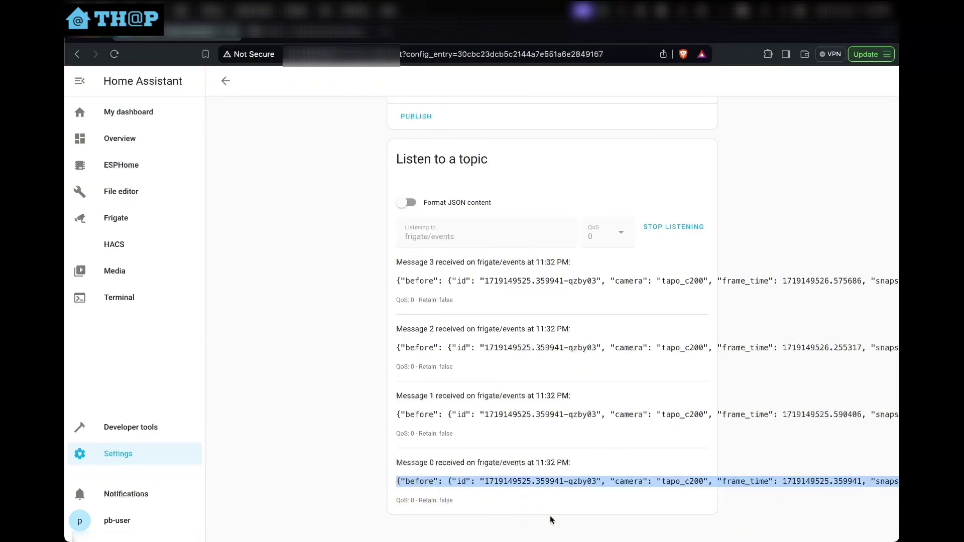
key("super+space")
Paste the Frigate event JSON into a new TextEdit document and confirm entered_zones lists primary_zone
type("text")
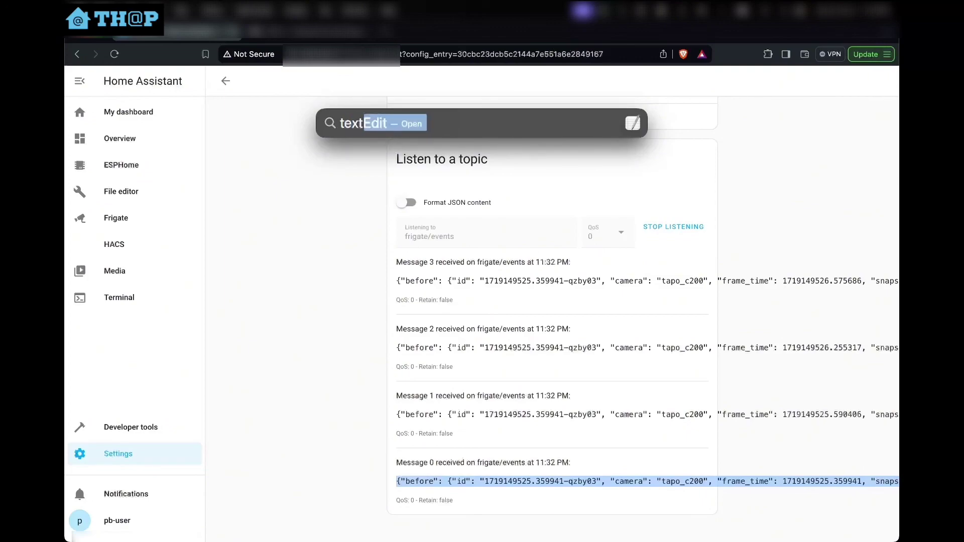
key("Return")
type("{\"before\": {\"id\": \"1719149525.359941-qzby03\", \"camera\": \"tapo_c200\", \"frame_time\": 1719149525.590406, \"snapshot\": {\"frame_time\": 1719149525.590406, \"box\": [6, 9, 616, 359], \"area\": 213500, \"region\": [0, 0, 704, 704], \"score\": 0.67578125, \"attributes\": []}, \"label\": \"person\", \"sub_label\": null, \"top_score\": 0.669921875, \"false_positive\": false, \"start_time\": 1719149525.359941, \"end_time\": null, \"score\": 0.67578125, \"box\": [6, 9, 616, 359], \"area\": 213500, \"ratio\": 1.7428571428571429, \"region\": [0, 0, 704, 704], \"stationary\": false, \"motionless_count\": 1, \"position_changes\": 0, \"current_zones\": [], \"entered_zones\": [], \"has_clip\": false, \"has_snapshot\": false, \"attributes\": {}, \"current_attributes\": []}, \"after\": {\"id\": \"1719149525.359941-qzby03\", \"camera\": \"tapo_c200\", \"frame_time\": 1719149526.255317, \"snapshot\": {\"frame_time\": 1719149526.255317, \"box\": [0, 18, 630, 359], \"area\": 214830, \"region\": [0, 0, 752, 752], \"score\": 0.7890625, \"attributes\": []}, \"label\": \"person\", \"sub_label\": null, \"top_score\": 0.685546875, \"false_positive\": false, \"start_time\": 1719149525.359941, \"end_time\": null, \"score\": 0.7890625, \"box\": [0, 18, 630, 359], \"area\": 214830, \"ratio\": 1.847507331378299, \"region\": [0, 0, 752, 752], \"stationary\": false, \"motionless_count\": 3, \"position_changes\": 0, \"current_zones\": [\"primary_zone\"], \"entered_zones\": [\"primary_zone\"], \"has_clip\": false, \"has_snapshot\": false, \"attributes\": {}, \"current_attributes\": []}, \"type\": \"update\"}")
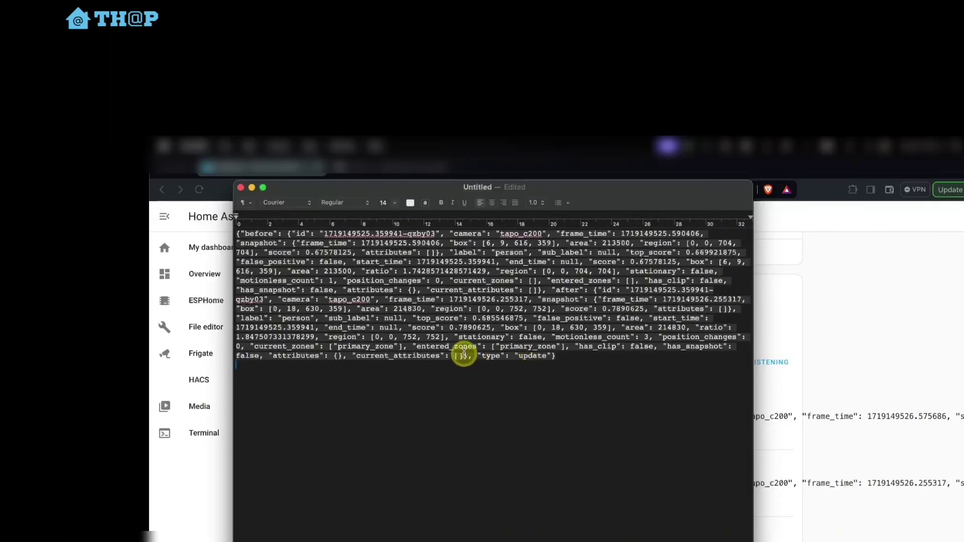
left_click_drag(417, 347, 568, 347)
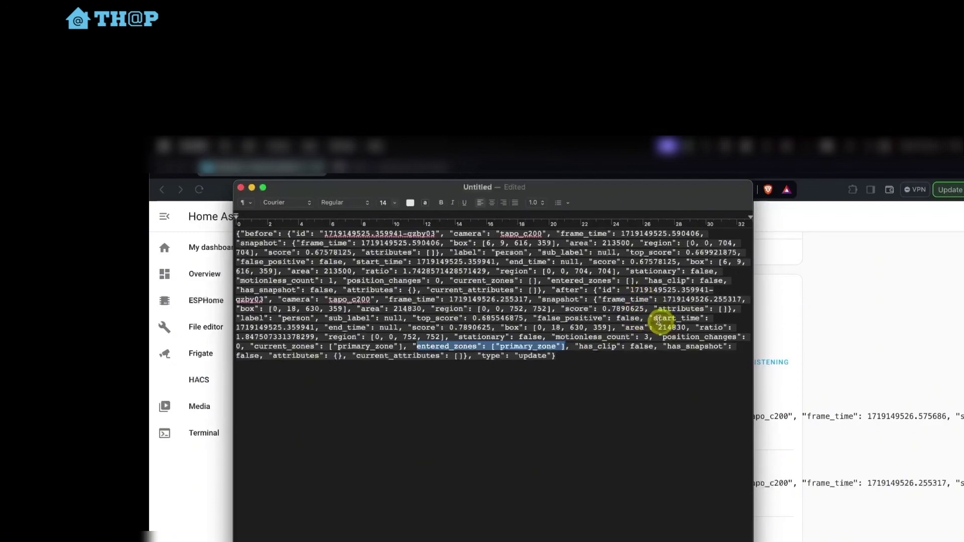
left_click(654, 317)
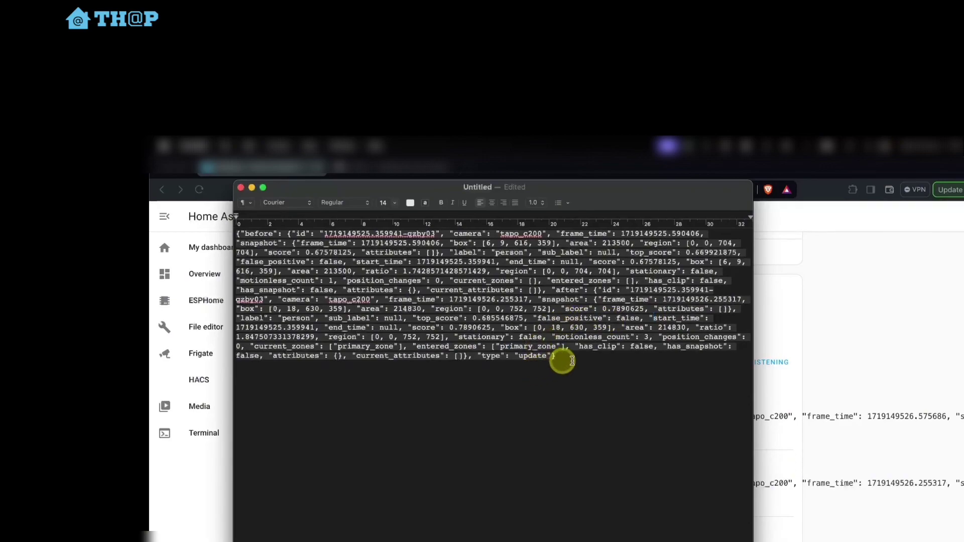
key("super+a")
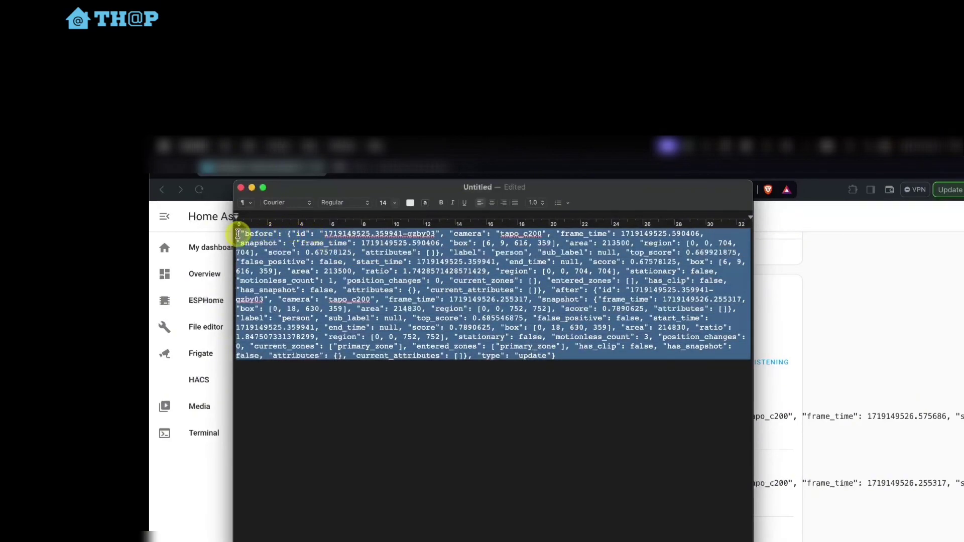
left_click(625, 422)
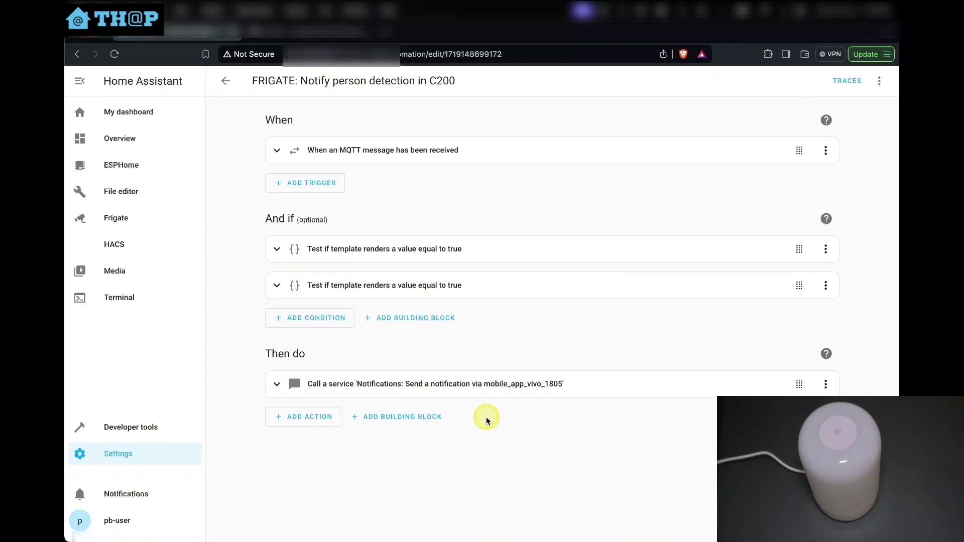
Disable the phone notification action and add a device action turning on Smart Ambient Light
left_click(827, 385)
left_click(798, 462)
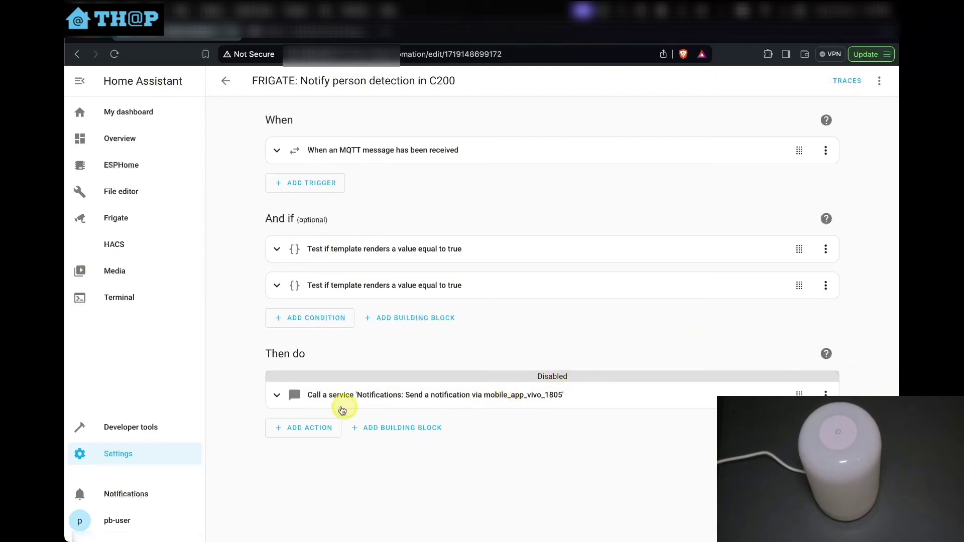
left_click(316, 428)
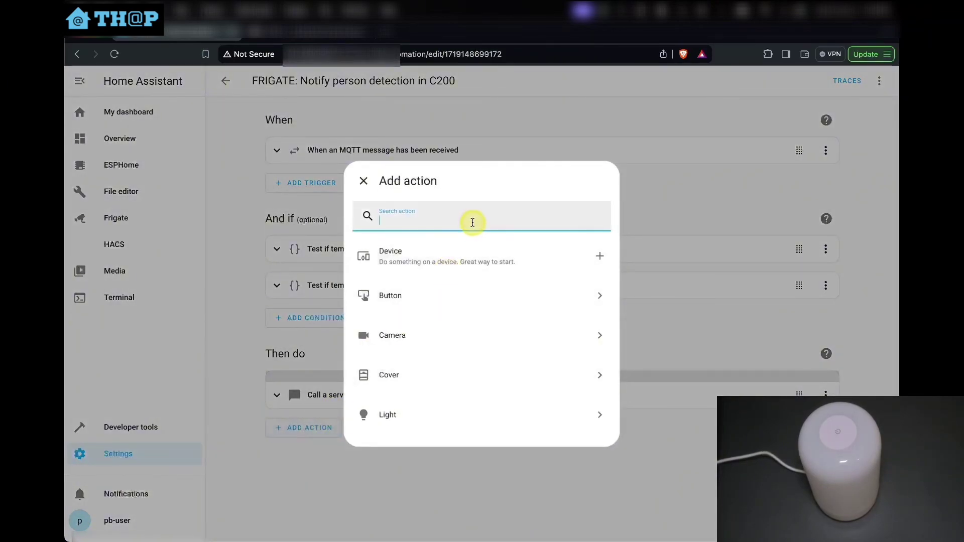
left_click(459, 248)
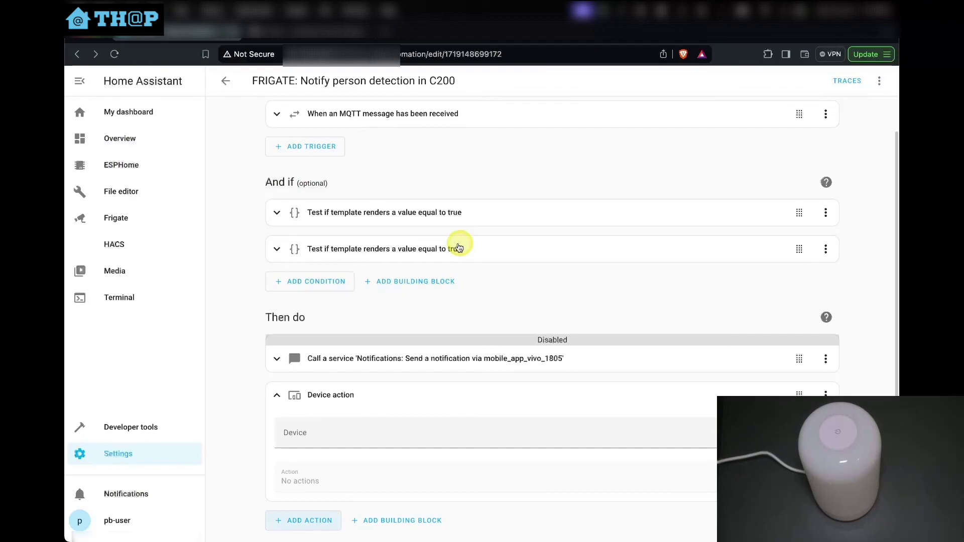
left_click(378, 440)
type("amb")
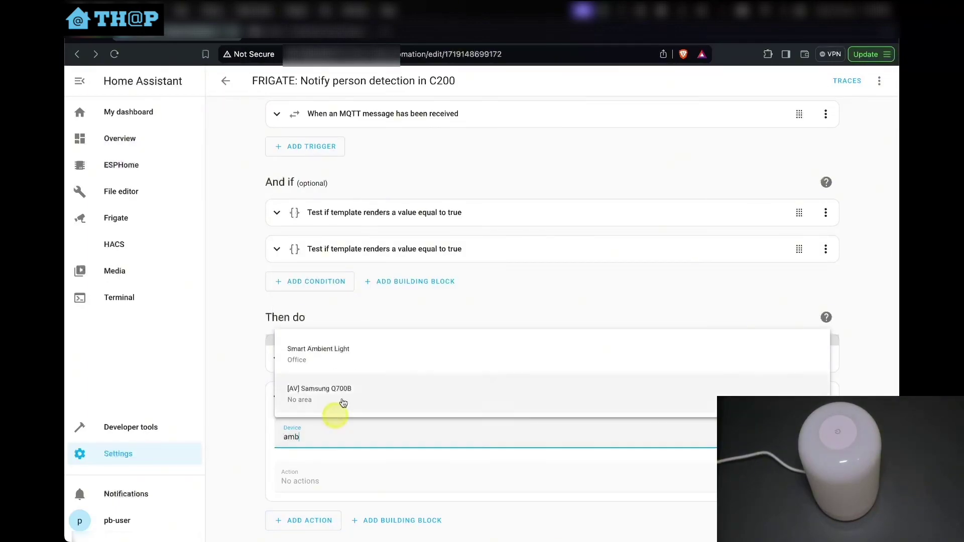
left_click(362, 351)
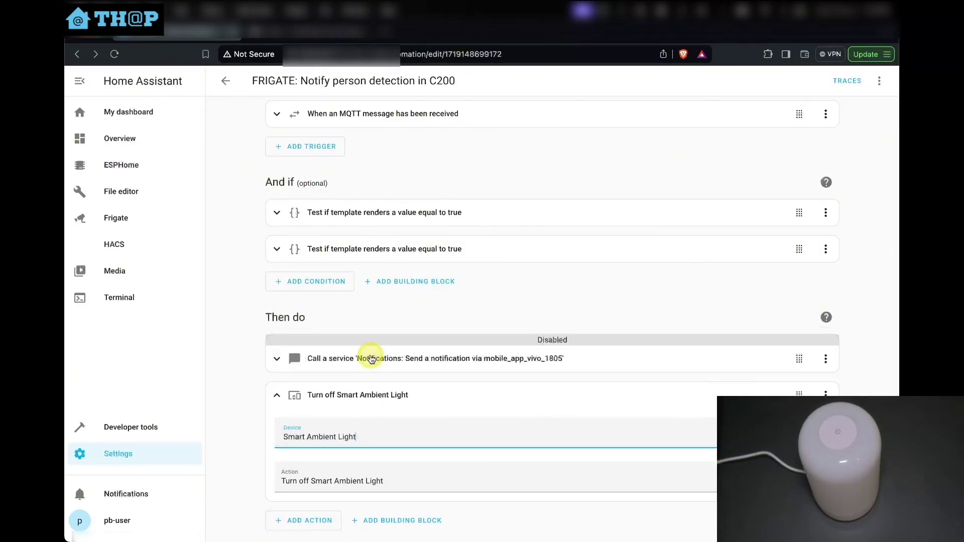
left_click(370, 481)
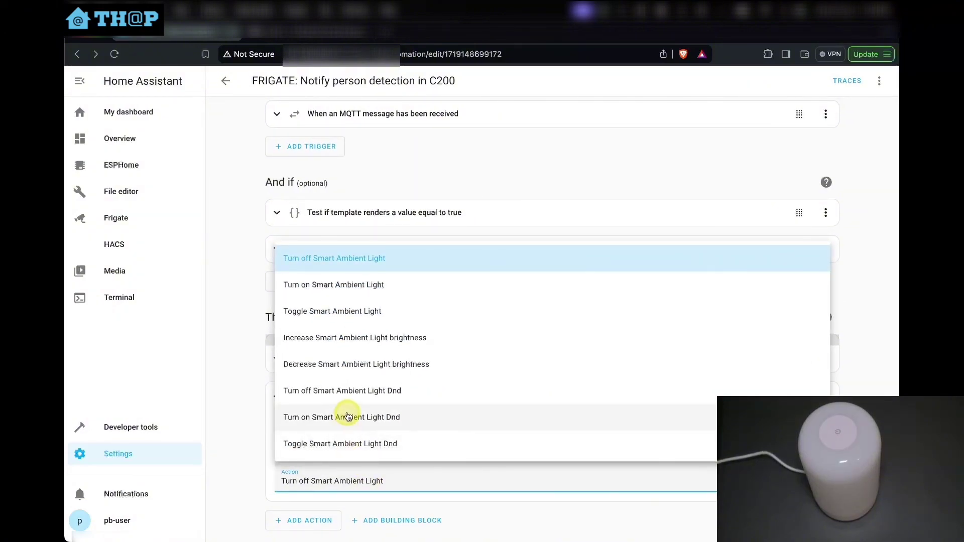
left_click(362, 284)
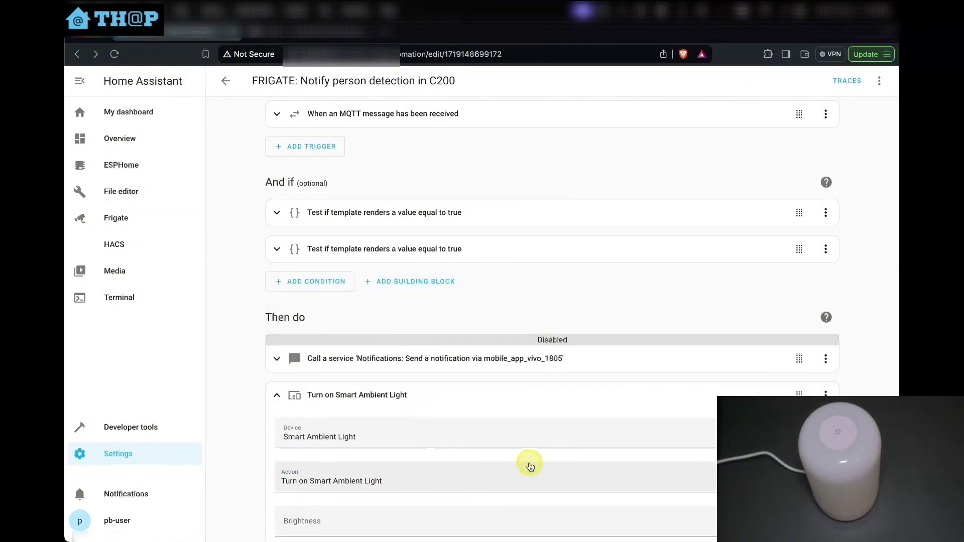
scroll(530, 467, "down", 2)
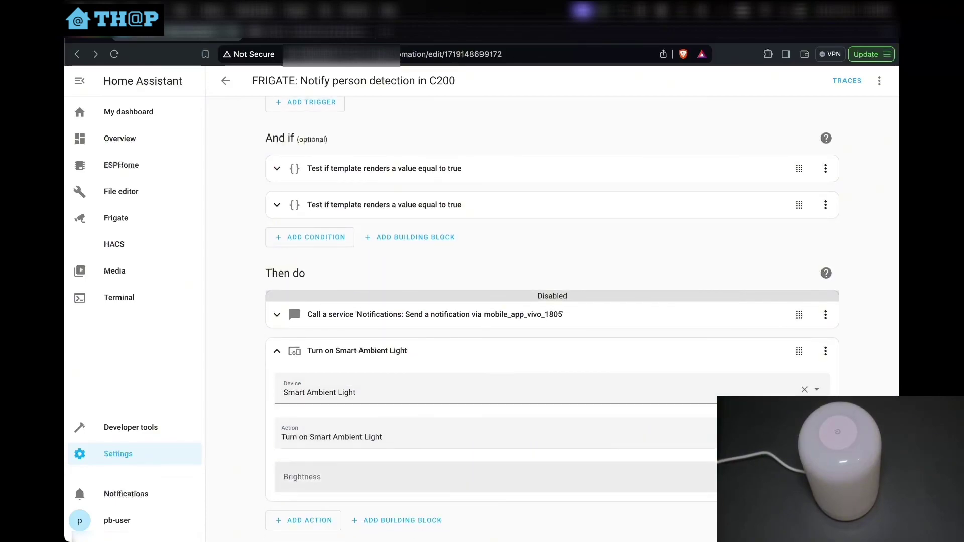
left_click(276, 355)
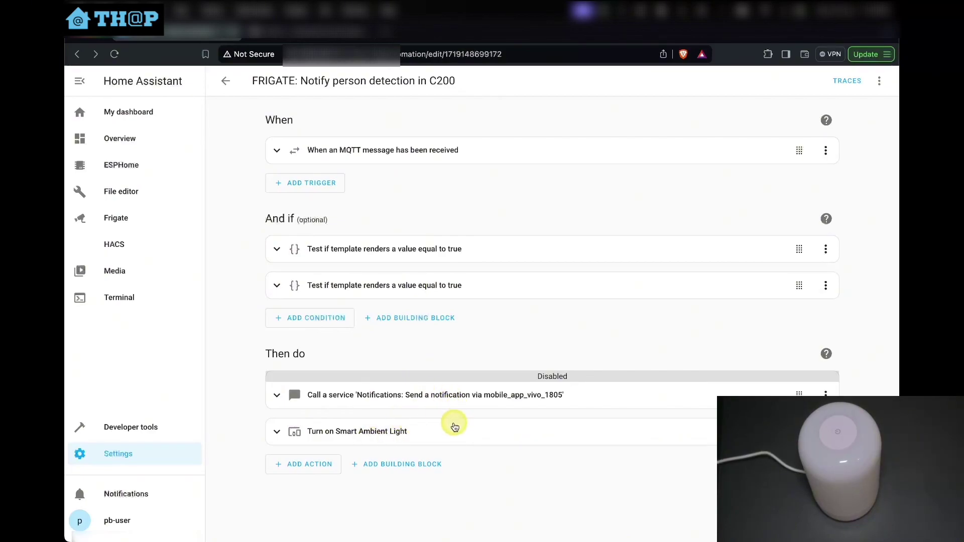
Show the TAPO C200 camera's debug feed in the Frigate panel
left_click(127, 221)
left_click(478, 207)
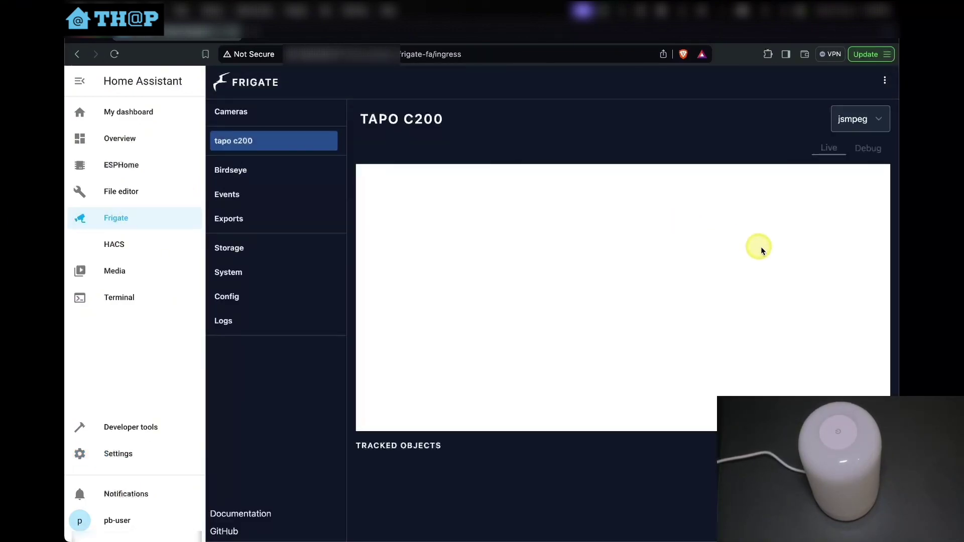
left_click(869, 150)
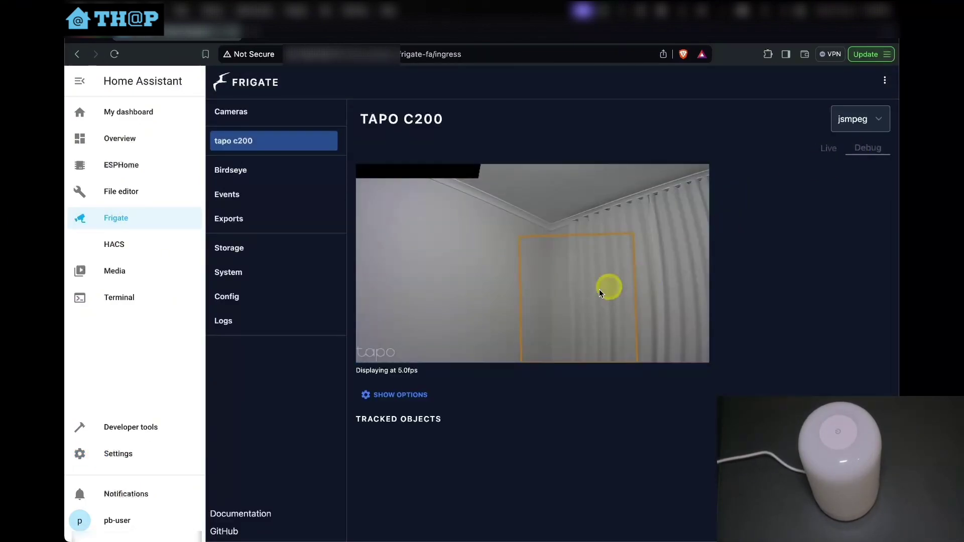